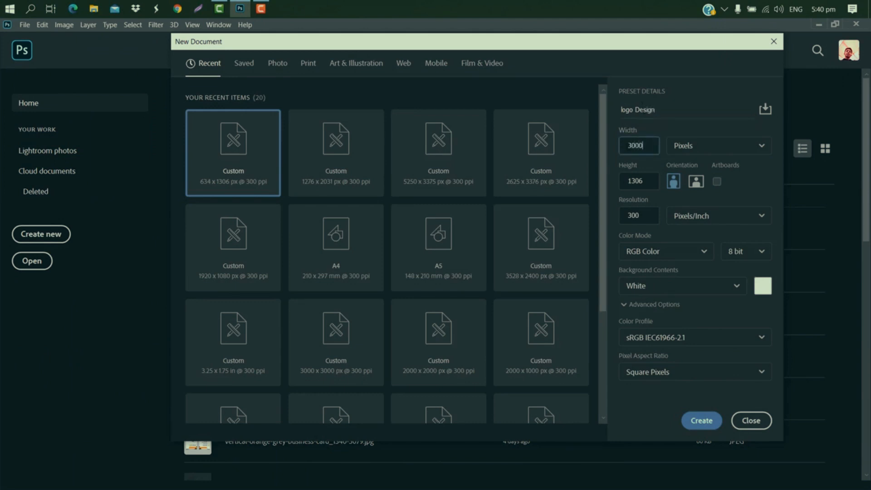
Set the new document's height to 3000 pixels and create the 3000 x 3000 px canvas.
key("Tab")
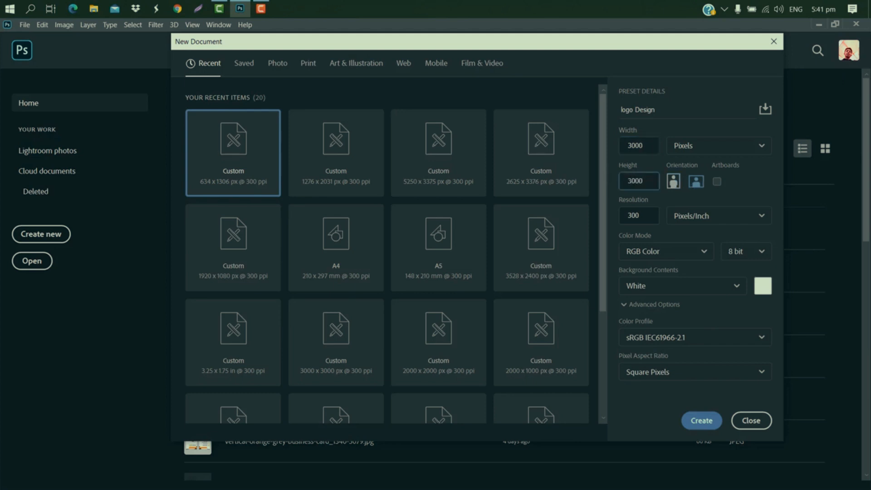
left_click(701, 421)
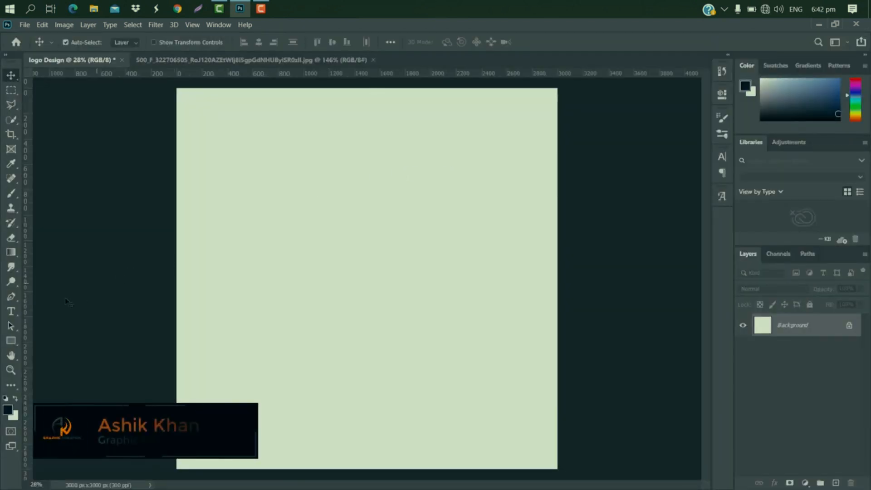
Add the text "VS" to the canvas and set its font to Ethnocentric.
left_click(13, 313)
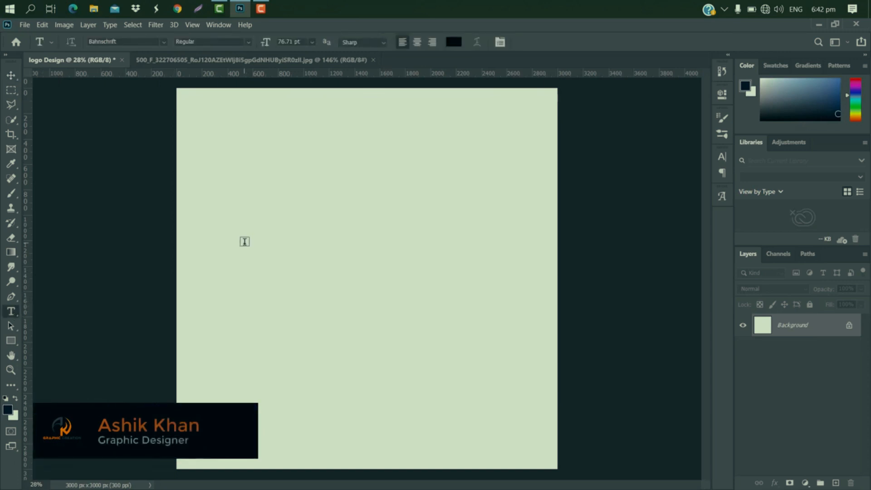
left_click(245, 241)
type("VS")
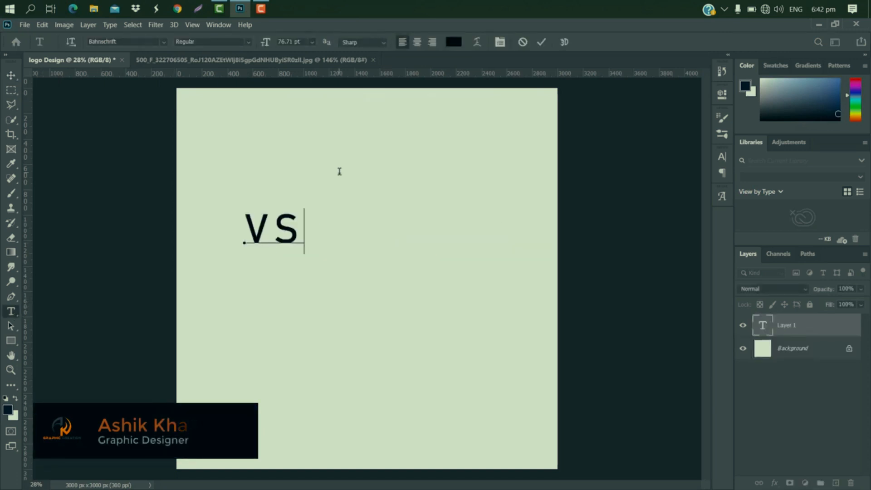
left_click(541, 42)
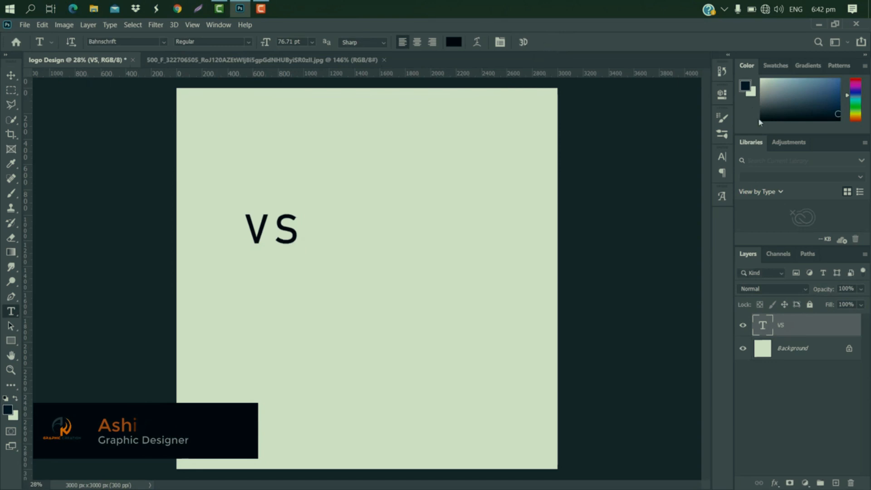
left_click(722, 156)
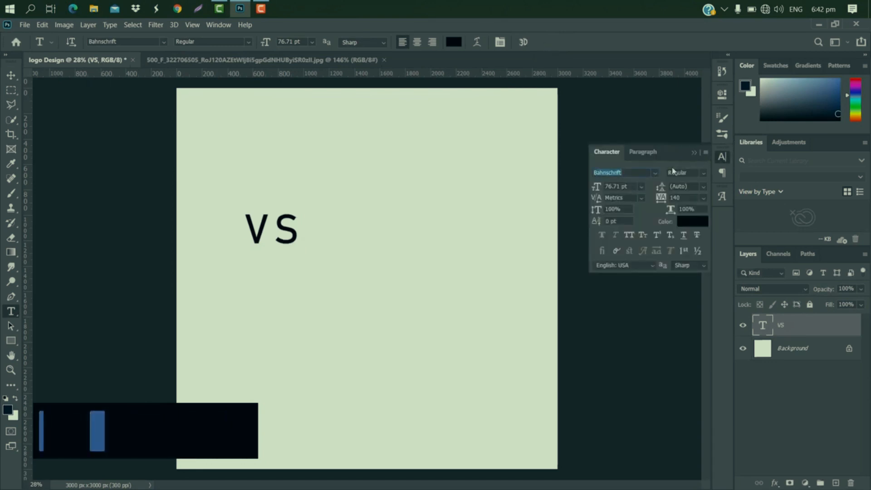
left_click(656, 172)
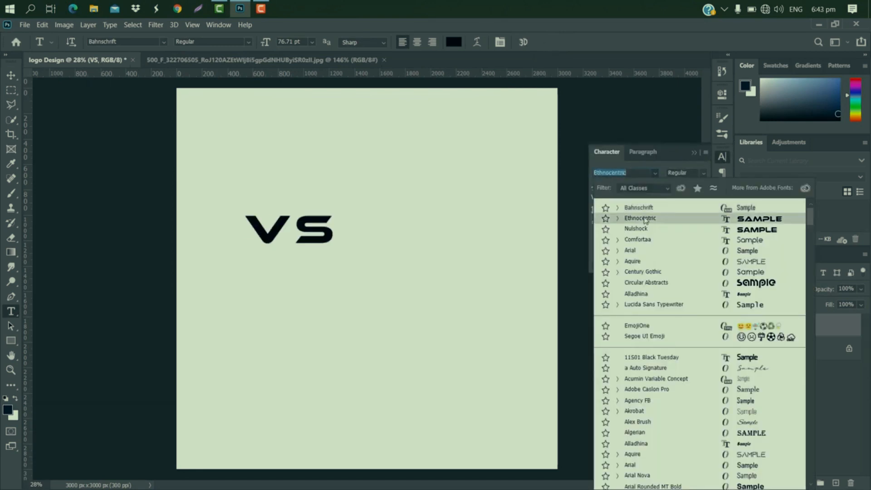
left_click(646, 217)
left_click(694, 153)
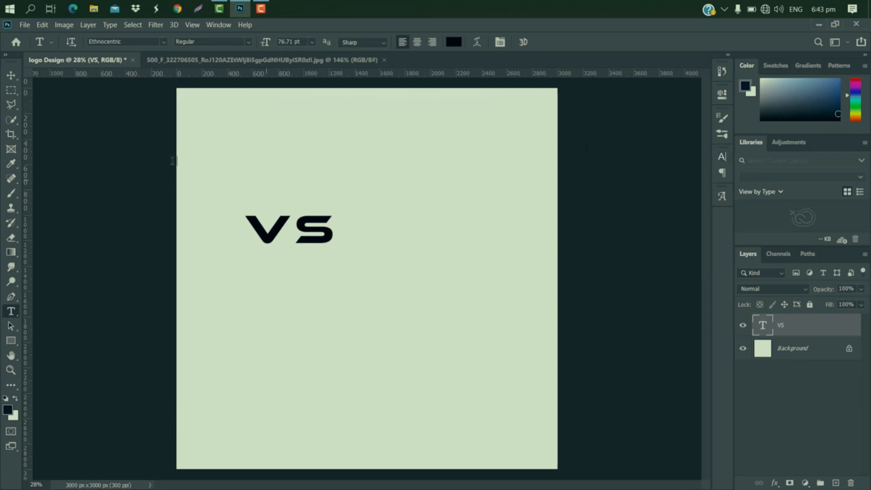
Enlarge the VS text to about two thirds of the canvas width and position it slightly above the canvas centre.
left_click(11, 76)
key("ctrl+t")
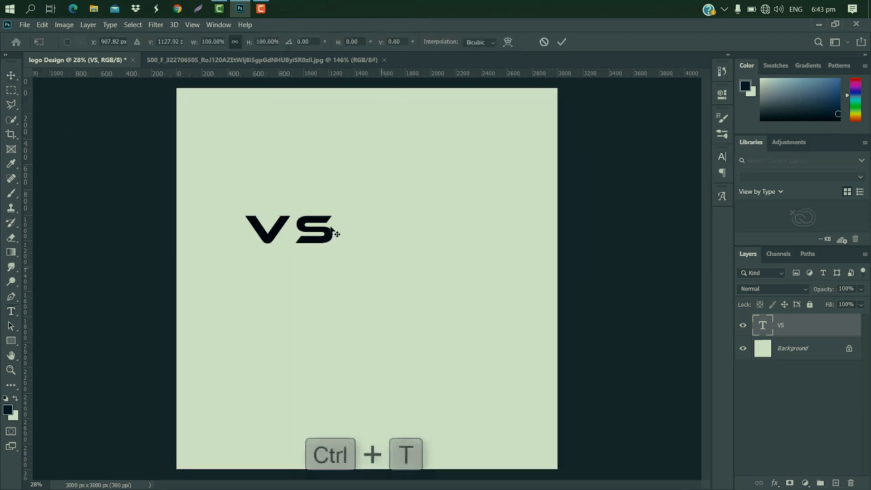
left_click_drag(338, 225, 508, 215)
left_click_drag(424, 210, 414, 230)
left_click(562, 42)
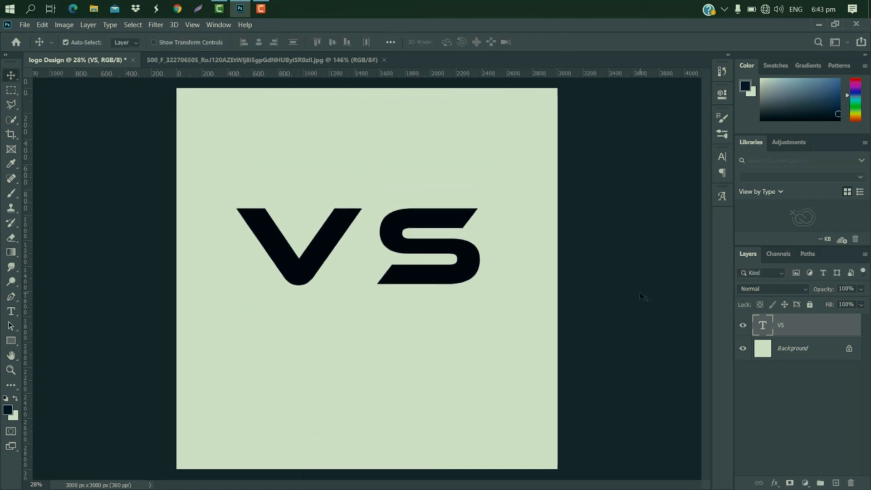
Rasterize the VS text layer and copy the letter S to its own layer with Layer Via Copy.
right_click(813, 329)
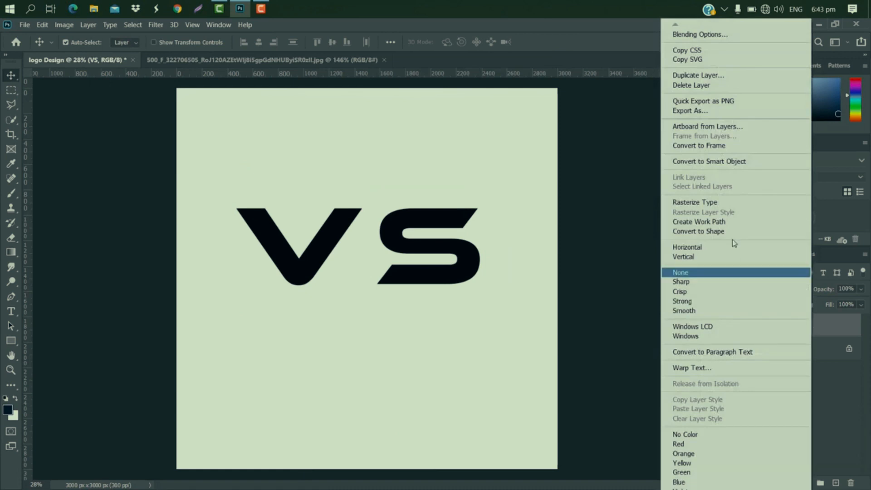
left_click(704, 203)
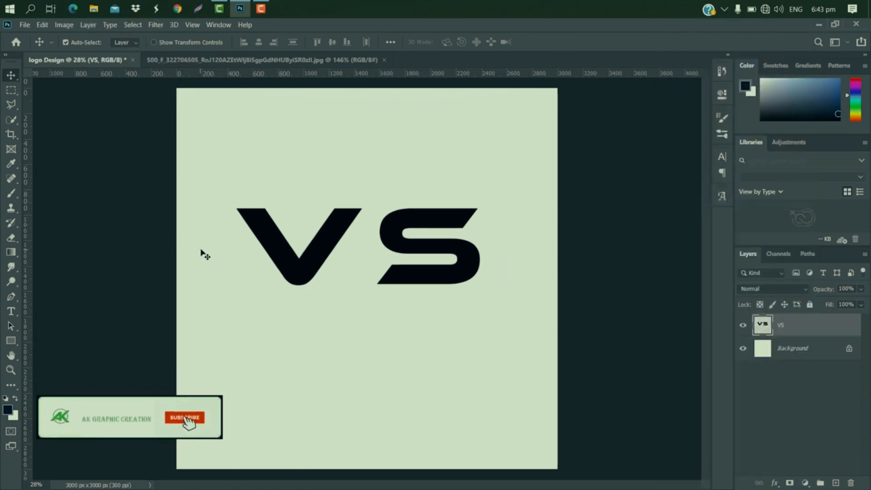
left_click(10, 93)
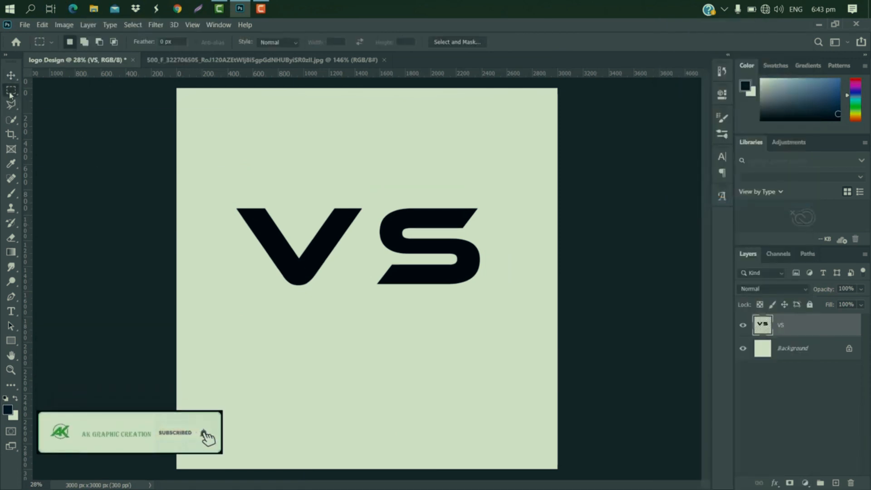
left_click_drag(374, 191, 491, 301)
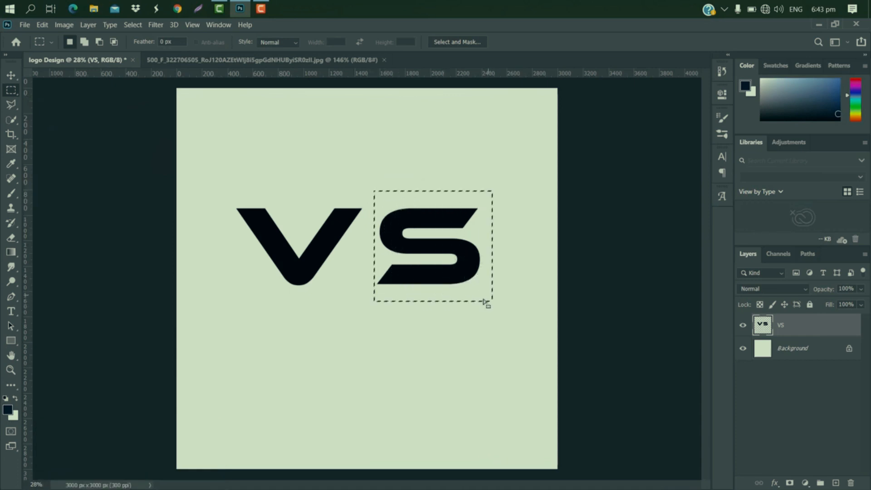
right_click(425, 215)
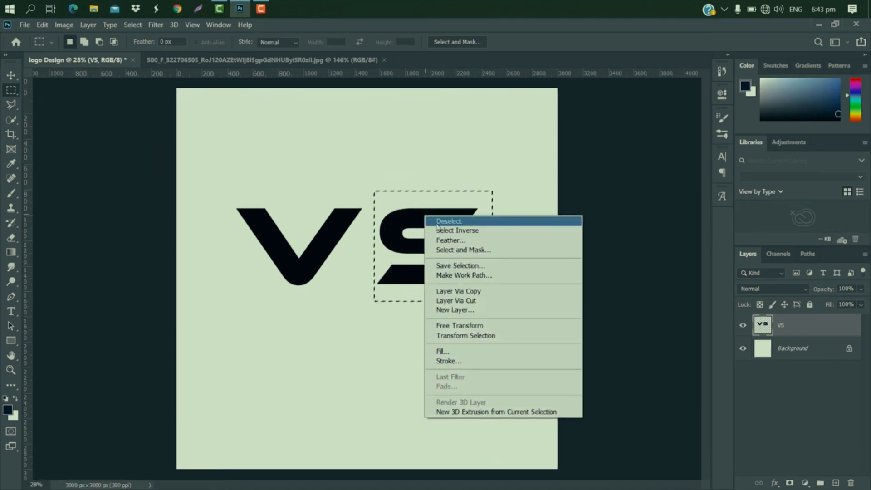
left_click(467, 292)
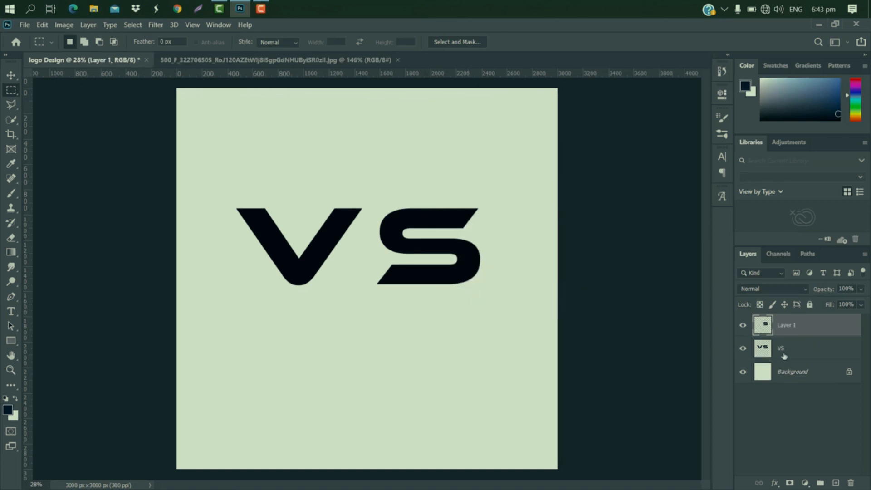
Copy the letter V from the VS layer to its own layer, and delete the original VS layer.
left_click(793, 351)
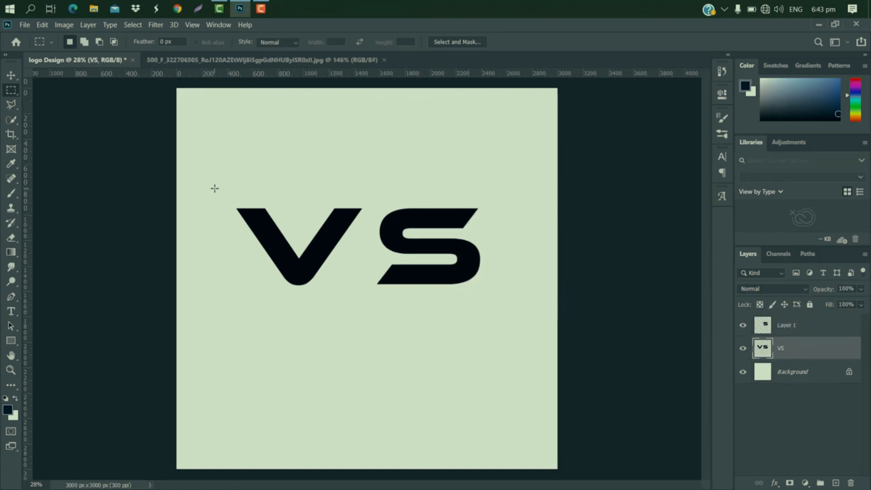
left_click_drag(215, 188, 366, 295)
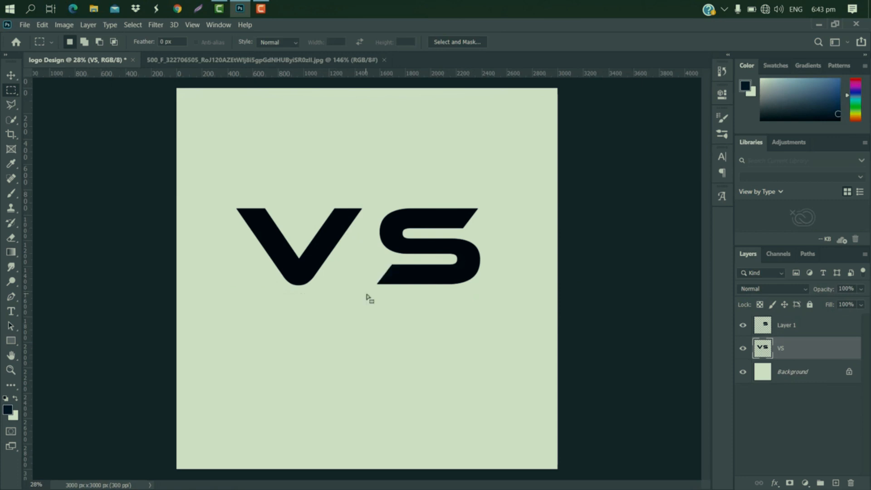
right_click(317, 253)
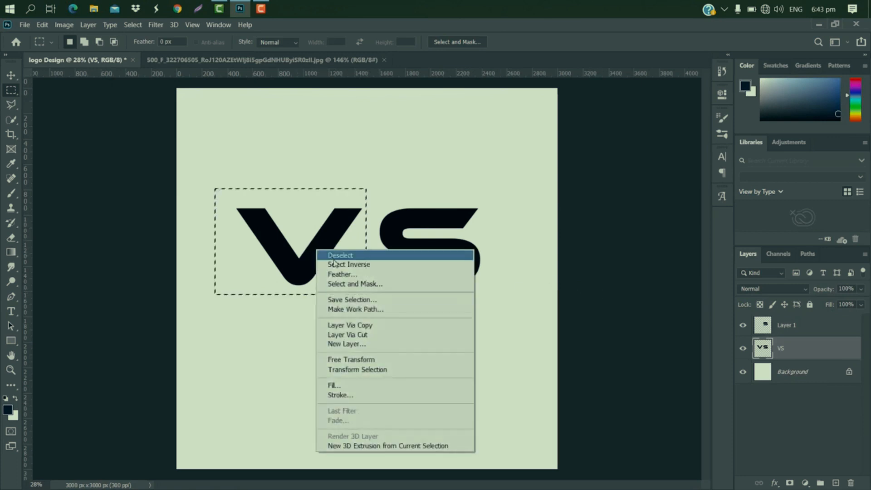
left_click(366, 325)
left_click_drag(800, 376, 851, 482)
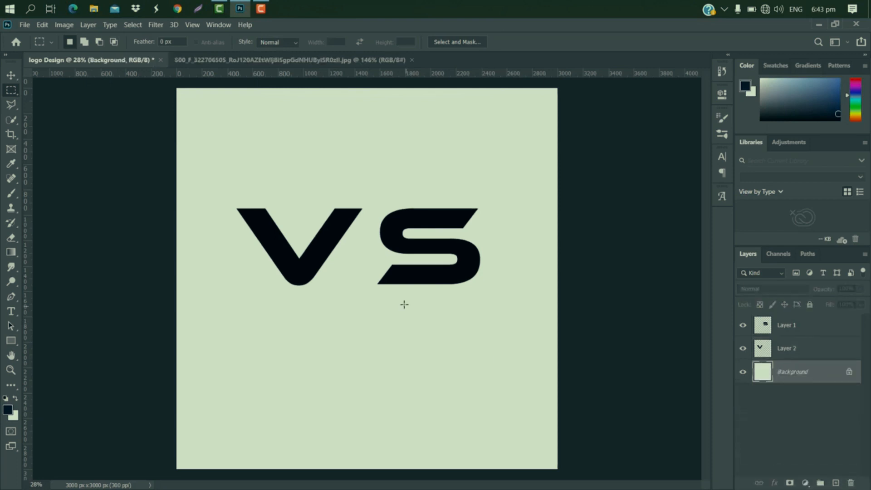
Copy the upper-left curve of the S from Layer 1 to a new layer.
scroll(388, 217, "up", 5)
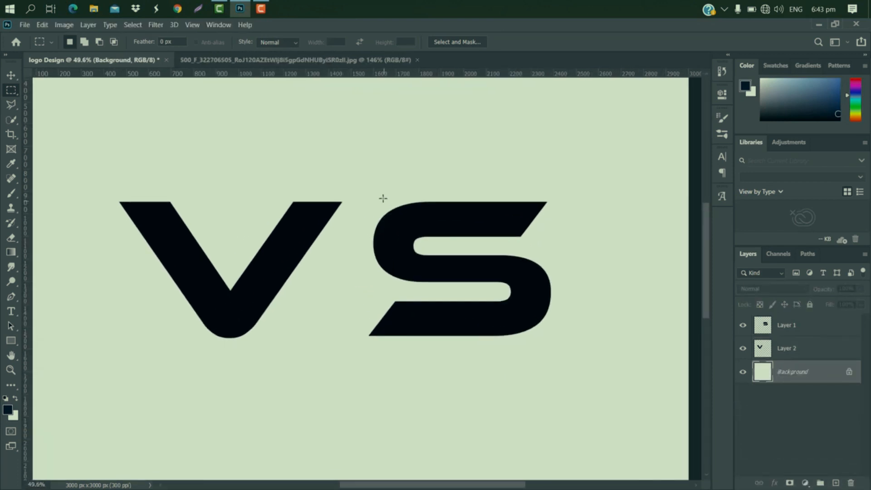
left_click_drag(359, 187, 463, 293)
left_click(802, 325)
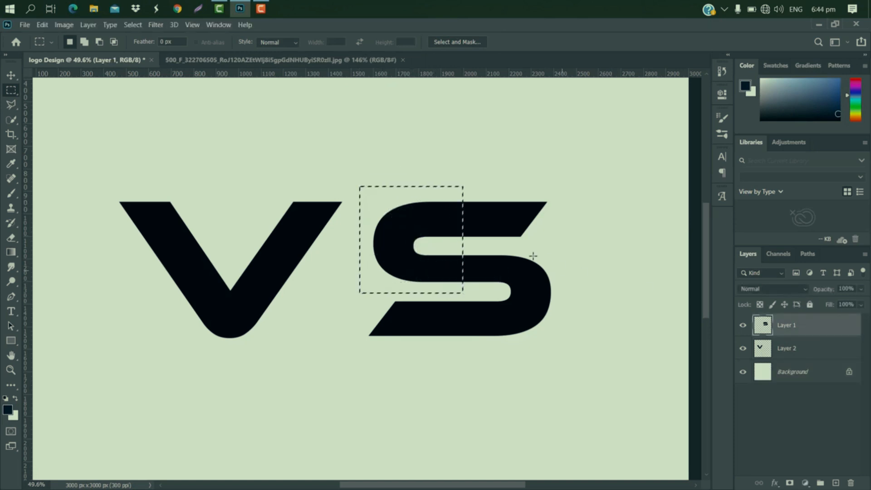
right_click(438, 219)
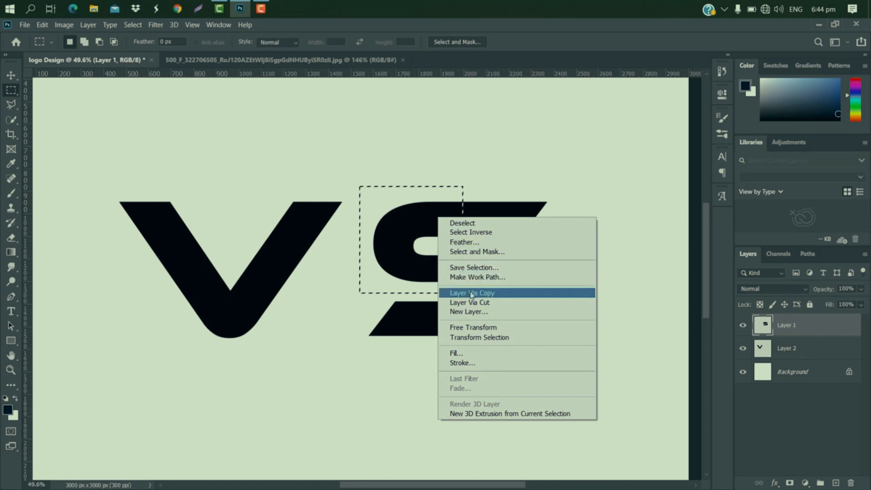
left_click(585, 293)
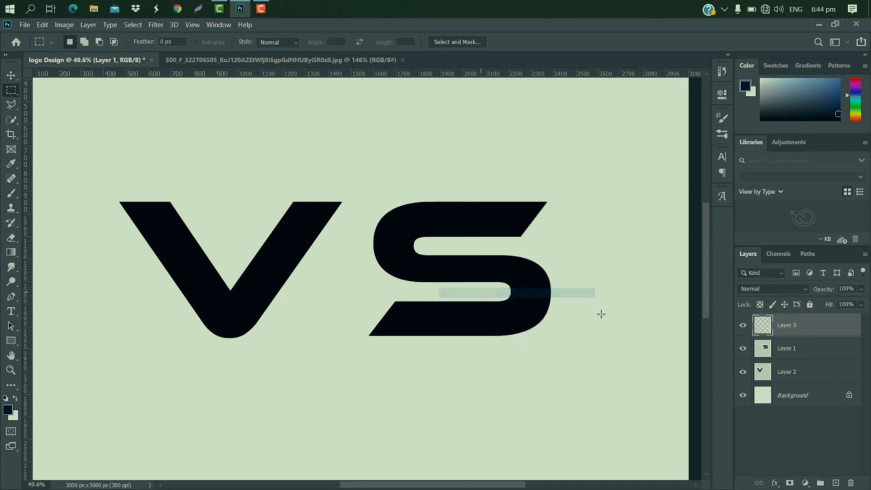
Apply a red Color Overlay to the copied S curve on Layer 3.
double_click(832, 326)
left_click(461, 194)
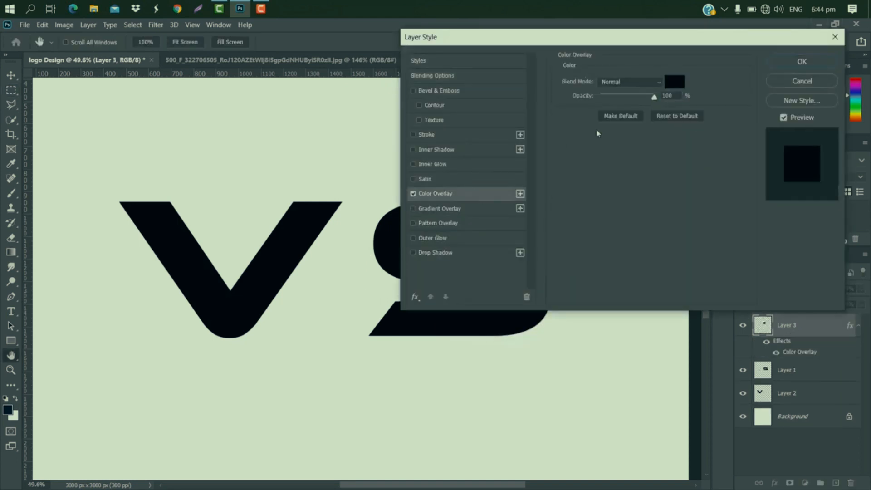
left_click(674, 82)
left_click_drag(640, 236, 713, 217)
left_click(827, 211)
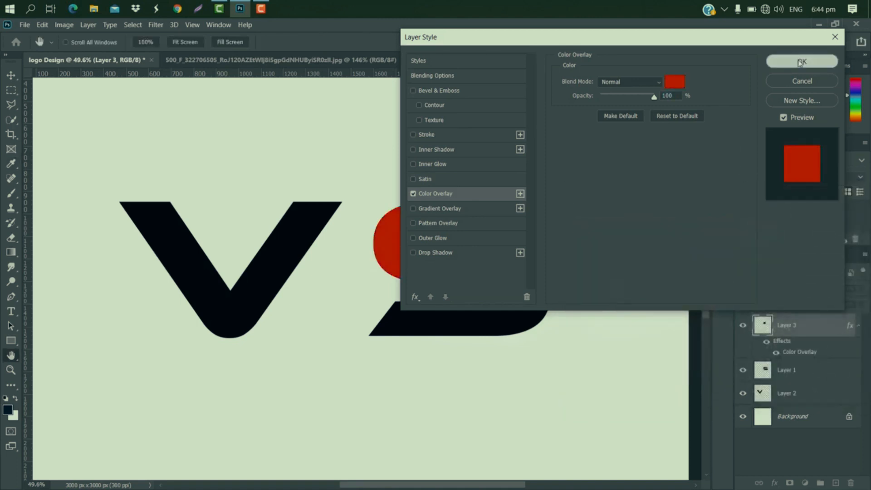
left_click(802, 61)
Delete the part of the S on Layer 1 that lies under the red curve, and clear the selection.
key("m")
left_click(800, 377)
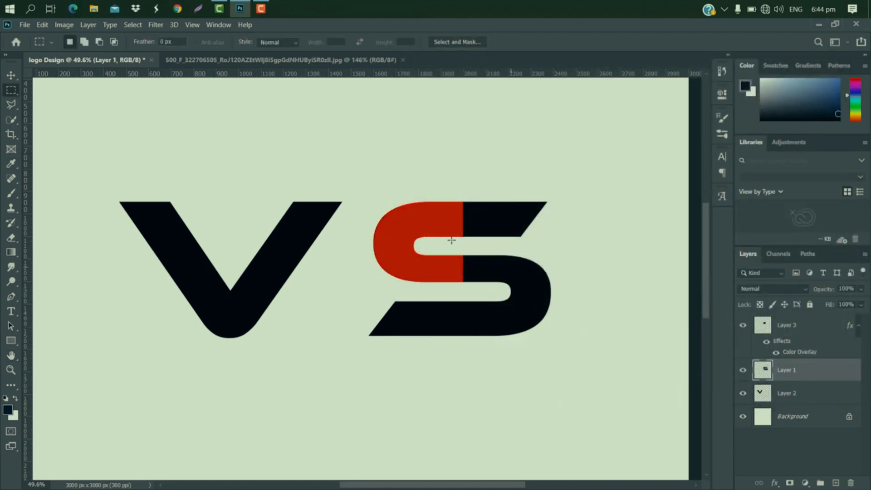
left_click_drag(355, 182, 463, 293)
key("Delete")
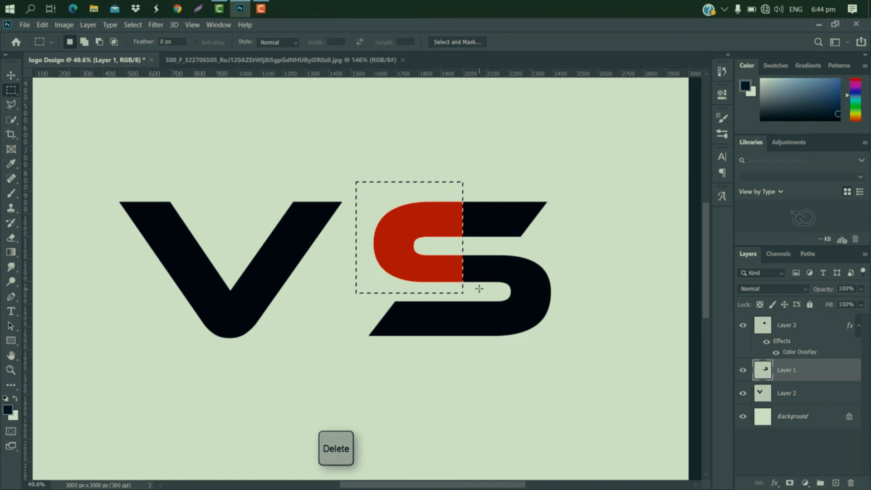
key("ctrl+d")
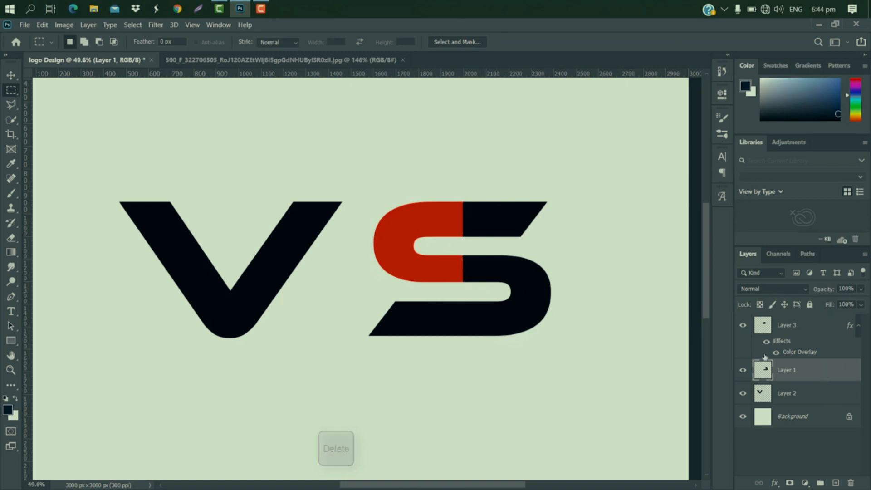
Move the red curve horizontally onto the V's right arm and shift the remaining S pieces left toward the V.
left_click(809, 326)
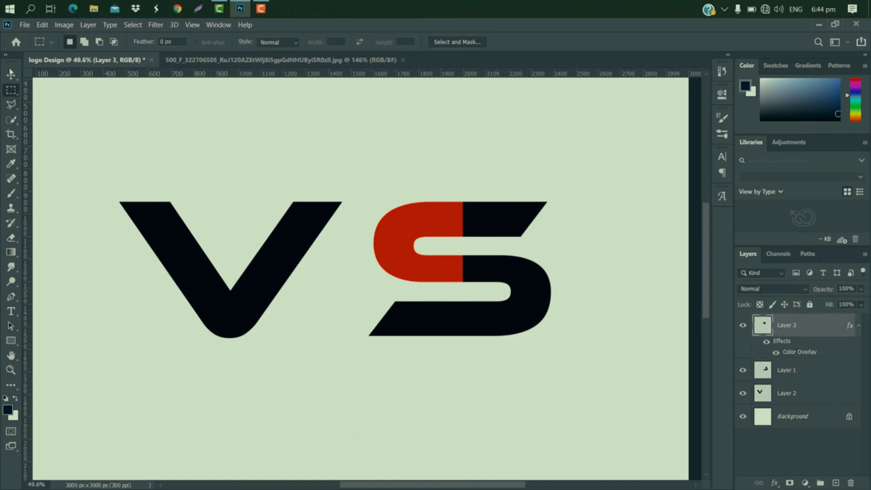
key("ctrl+t")
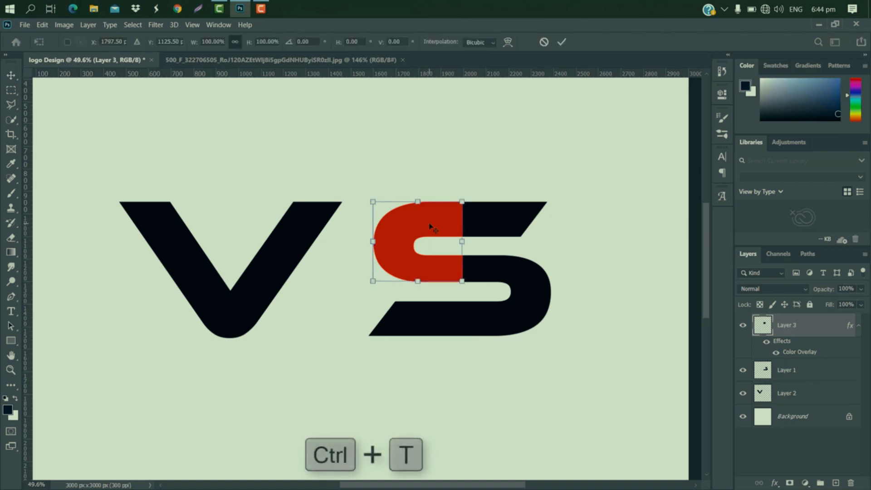
left_click_drag(430, 226, 271, 228)
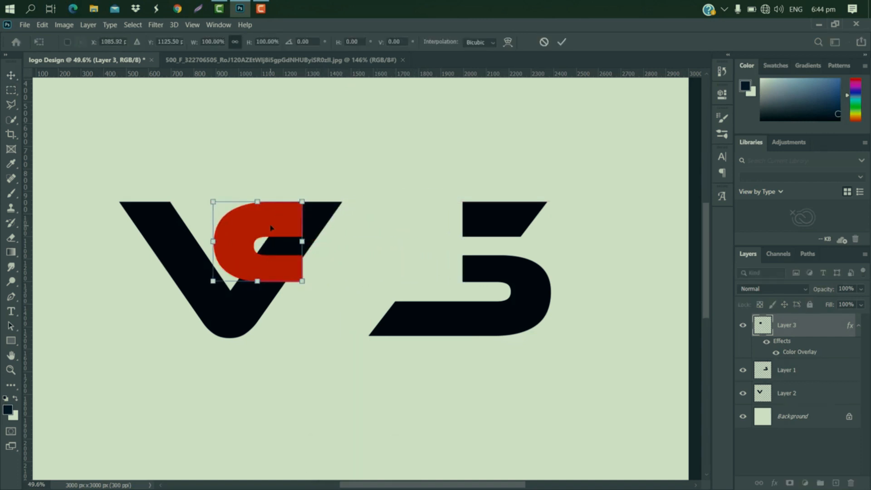
left_click(562, 42)
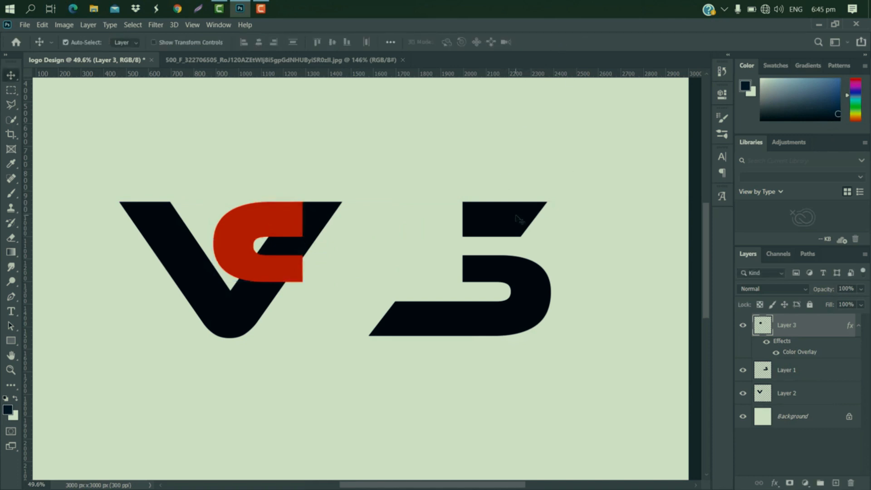
left_click_drag(516, 216, 417, 218)
Draw a black rectangle about 309 × 112 px across the V's right arm, between the red curve's inner opening and its lower arm.
scroll(292, 243, "up", 5)
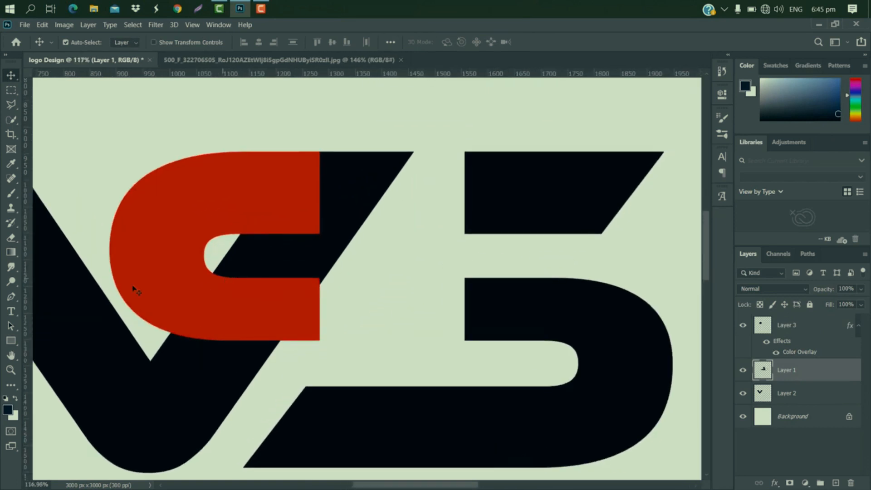
left_click(11, 341)
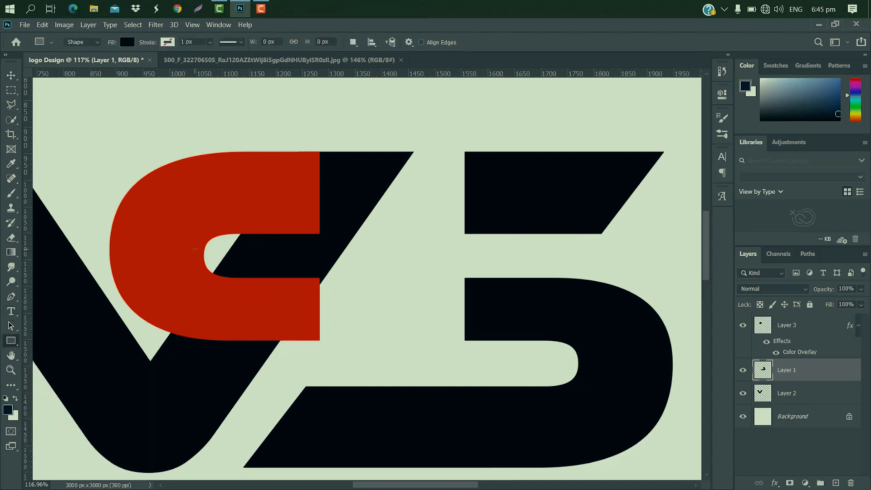
left_click_drag(195, 249, 358, 308)
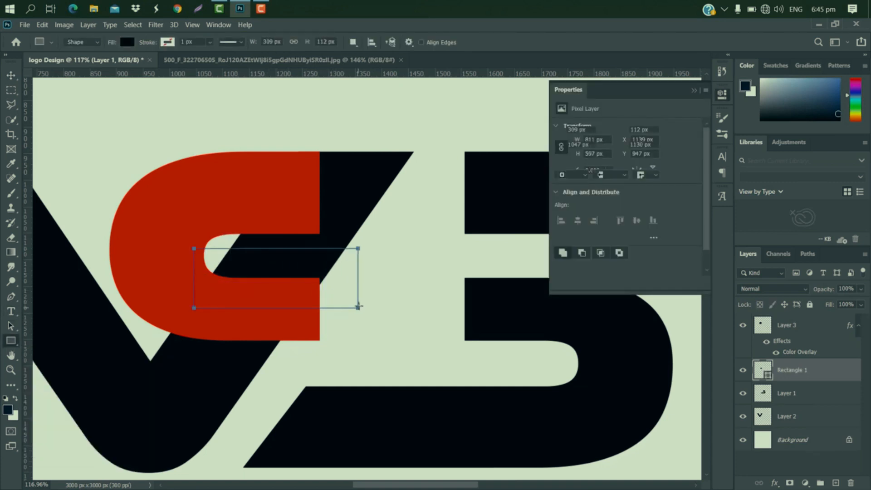
left_click(694, 92)
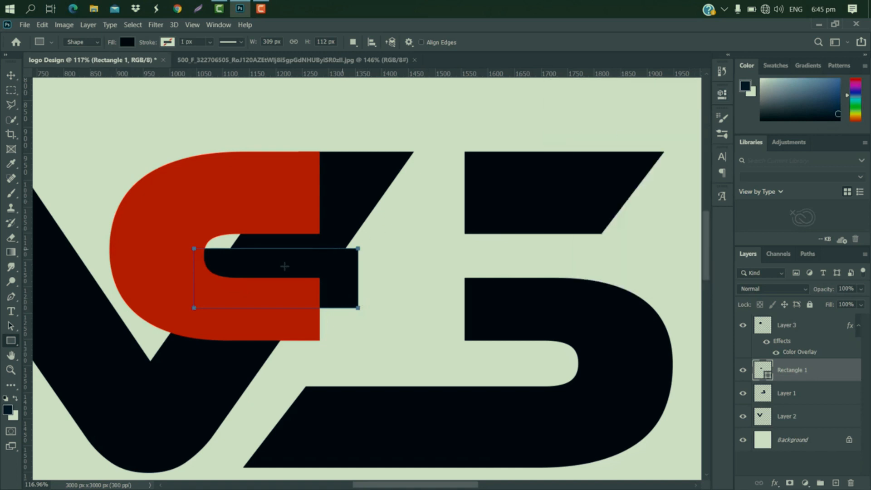
Move the rectangle slightly left and down with Free Transform, centring it at X 1188.50, Y 1194.00 px.
key("v")
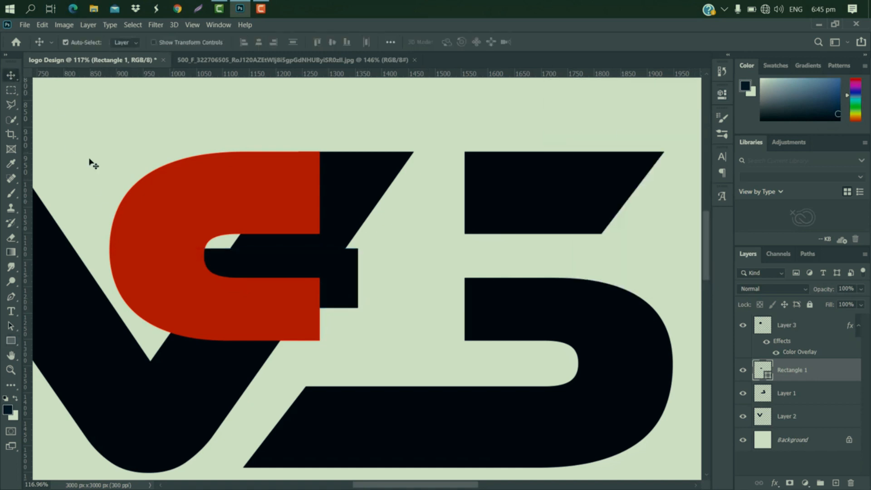
key("ctrl+t")
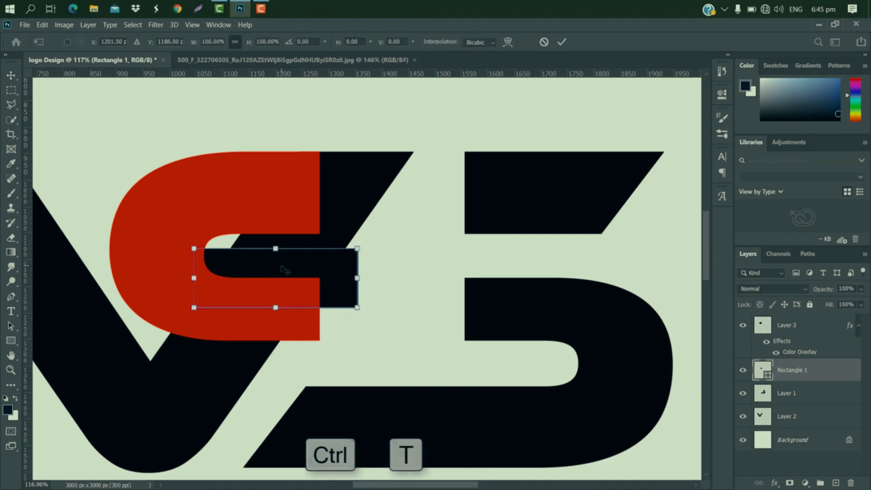
left_click_drag(285, 270, 277, 270)
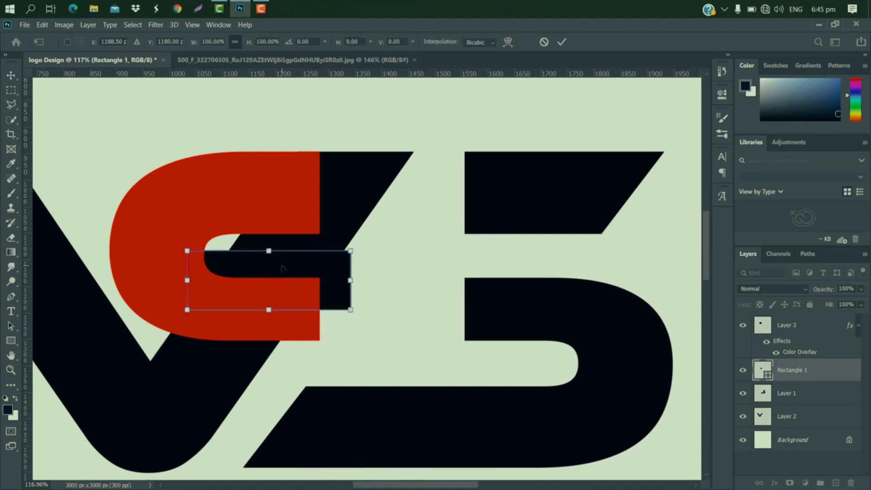
key("Down")
key("Down")
key("Down")
key("Down")
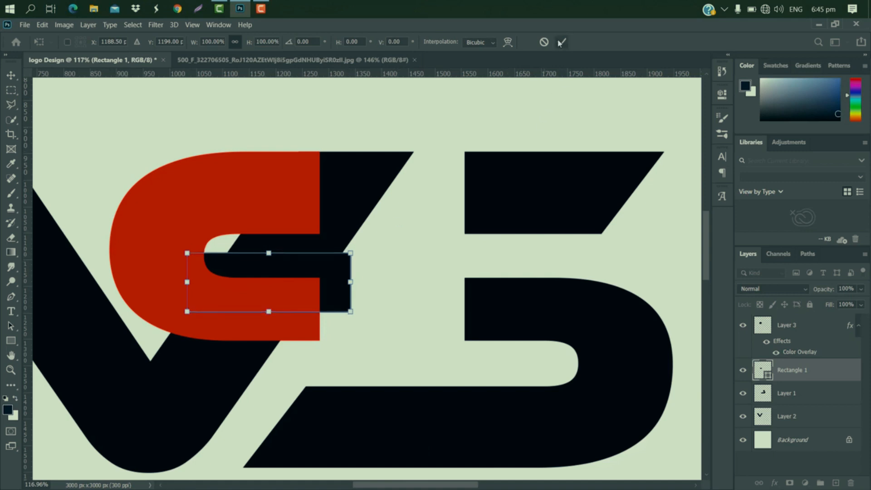
left_click(561, 42)
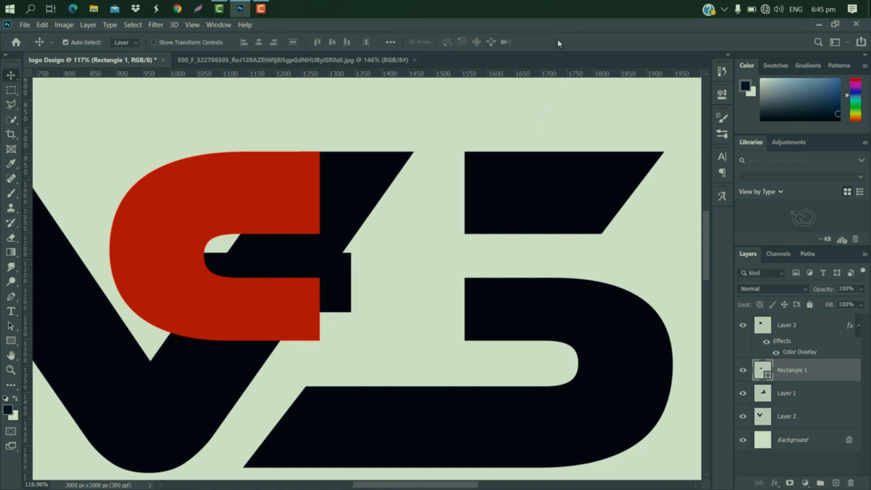
Use the rectangle's outline to cut that band out of the V on Layer 2, then delete the rectangle layer and deselect.
left_click(768, 376, "ctrl")
left_click(262, 389)
key("Delete")
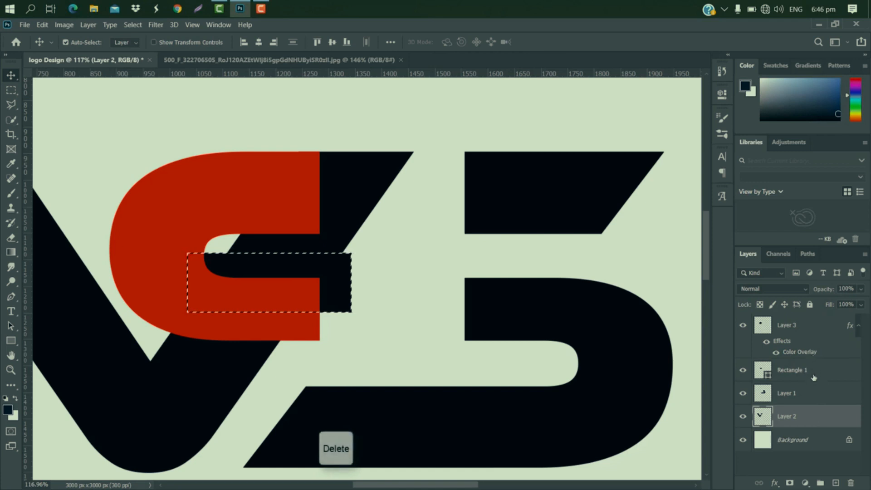
left_click_drag(817, 376, 850, 483)
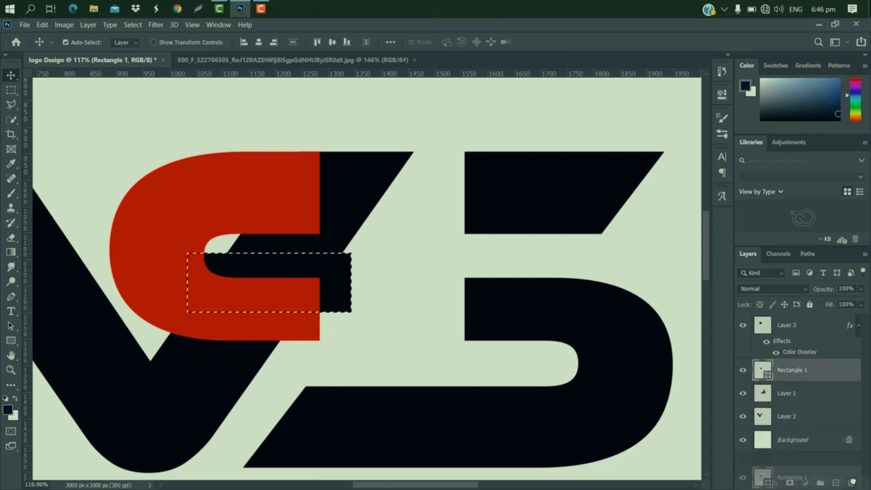
key("ctrl+d")
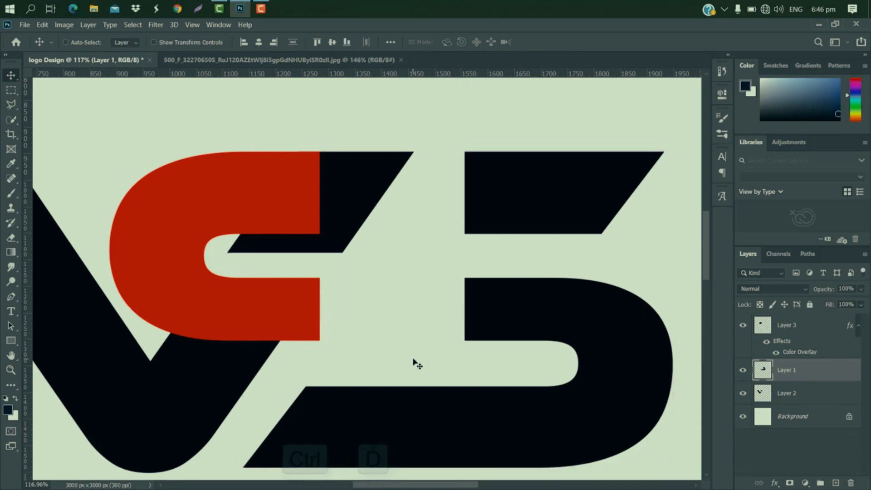
Copy the separated upper piece of the V's right arm from Layer 2 to a new layer with a rectangular selection.
left_click(131, 225, "ctrl")
left_click(11, 92)
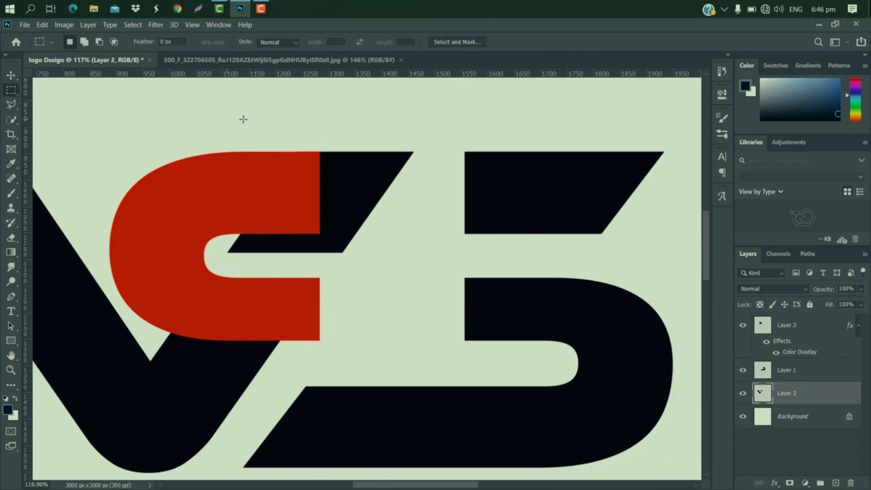
left_click_drag(225, 117, 256, 274)
left_click_drag(318, 269, 420, 257)
right_click(352, 186)
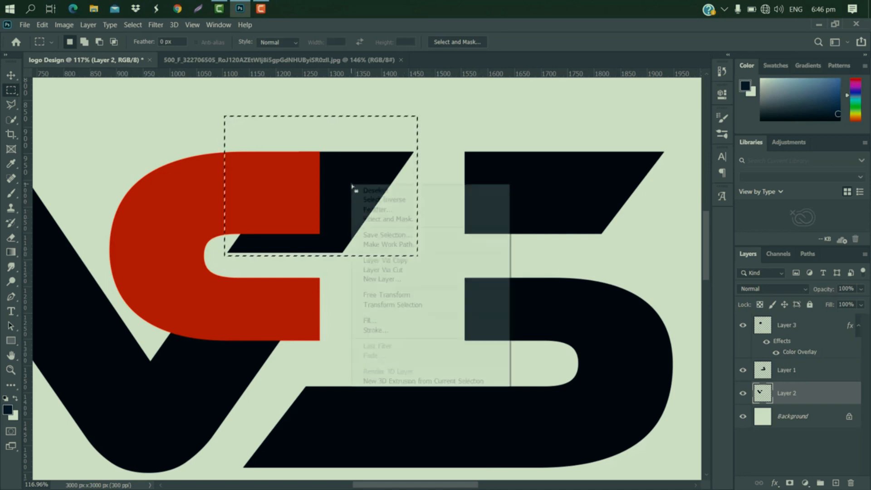
left_click(377, 261)
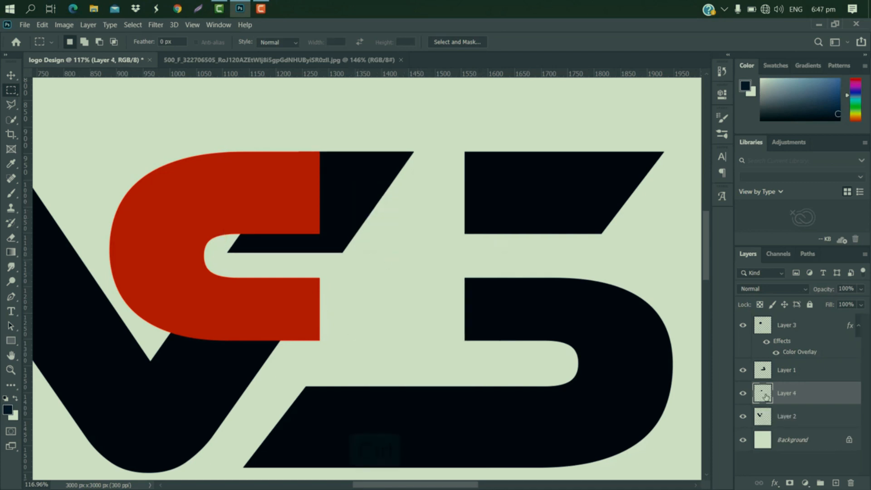
Load the outline of the arm piece on Layer 4 as a selection and expand it by 12 pixels.
left_click(765, 396, "ctrl")
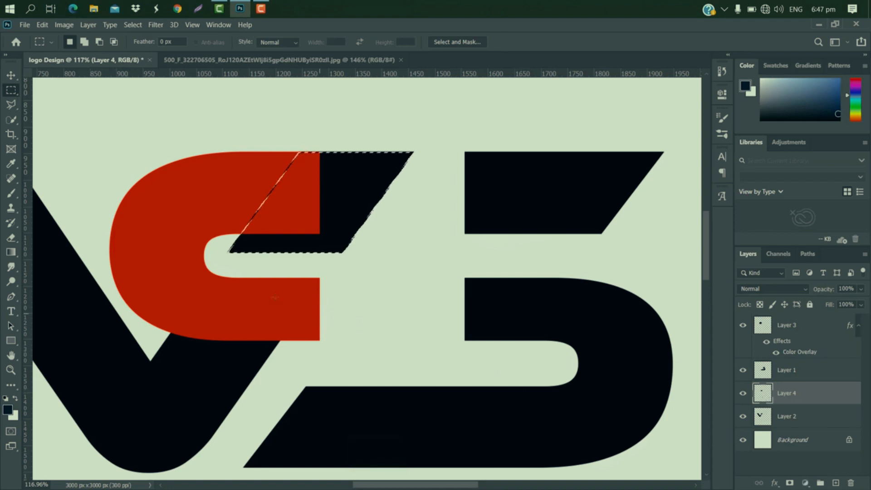
left_click(13, 80)
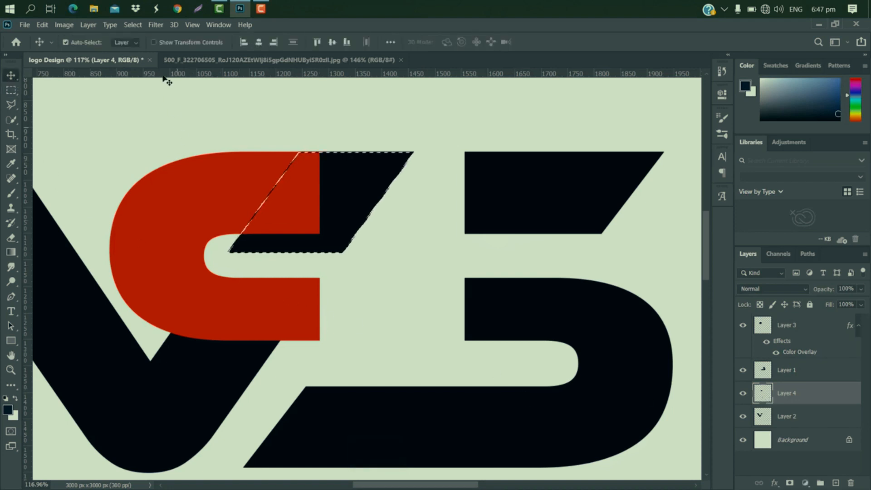
left_click(133, 25)
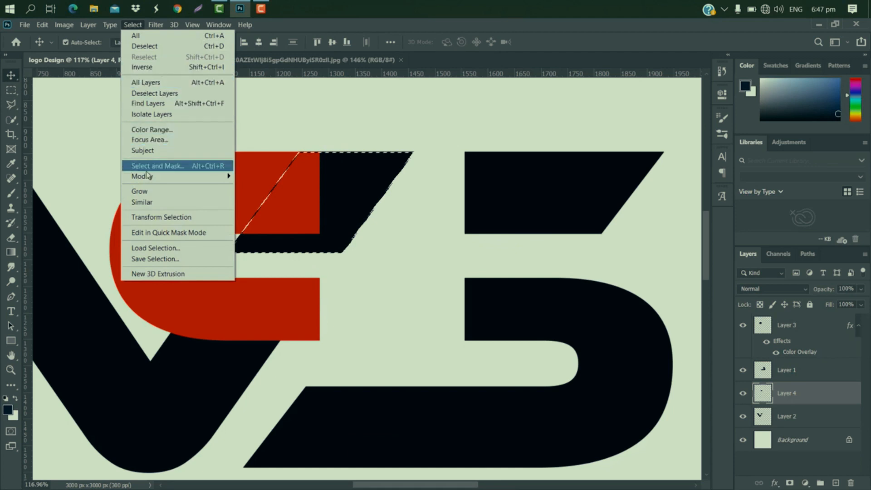
mouse_move(148, 176)
left_click(266, 198)
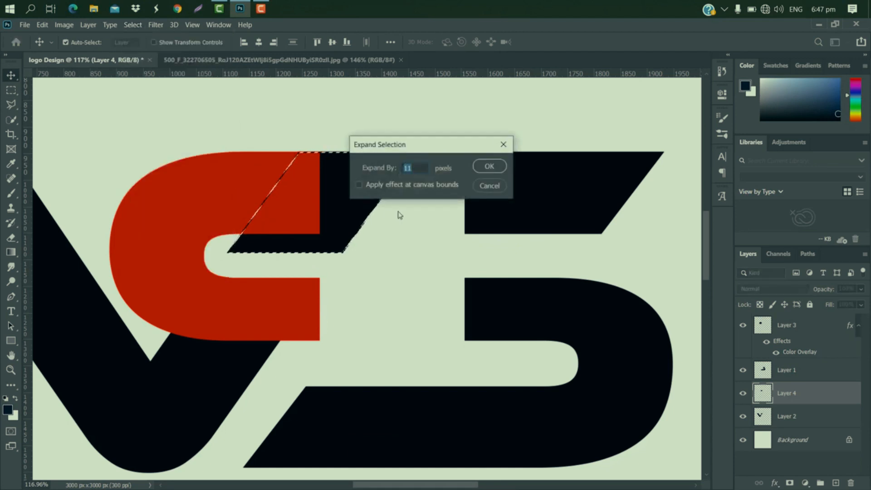
type("1")
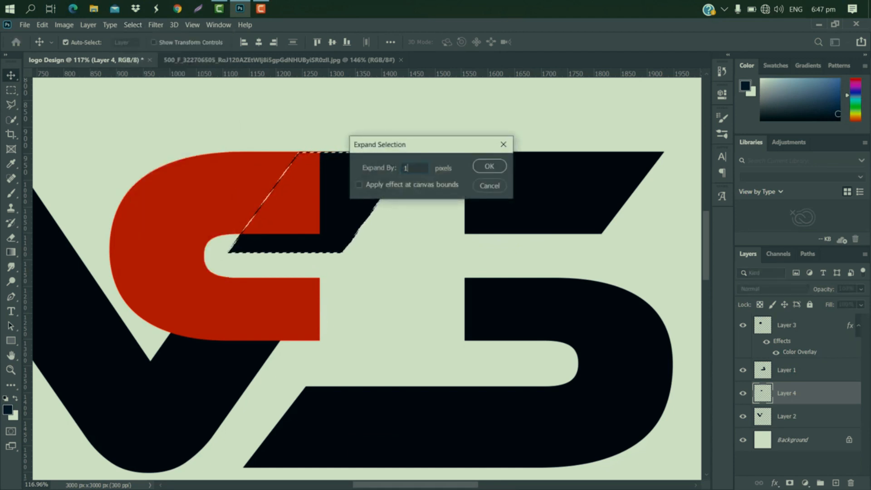
left_click(489, 166)
Delete the part of the red curve on Layer 3 inside the expanded selection, and clear the selection.
left_click(212, 190)
key("Delete")
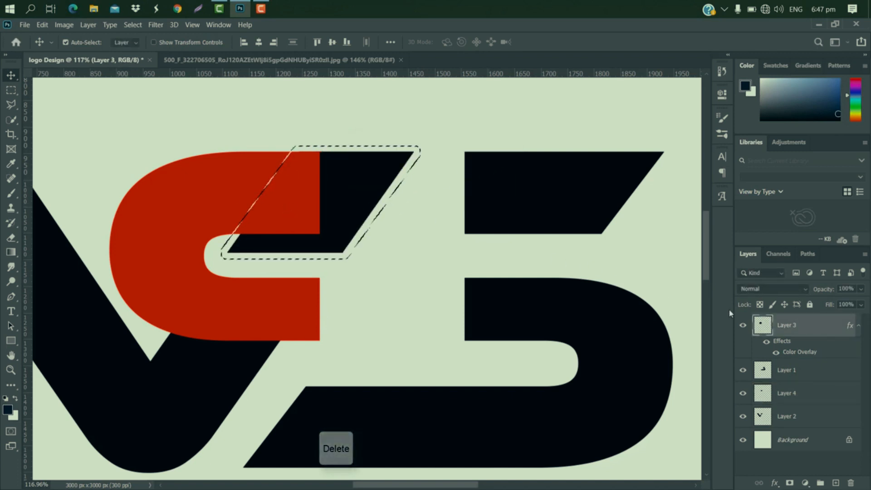
key("ctrl+d")
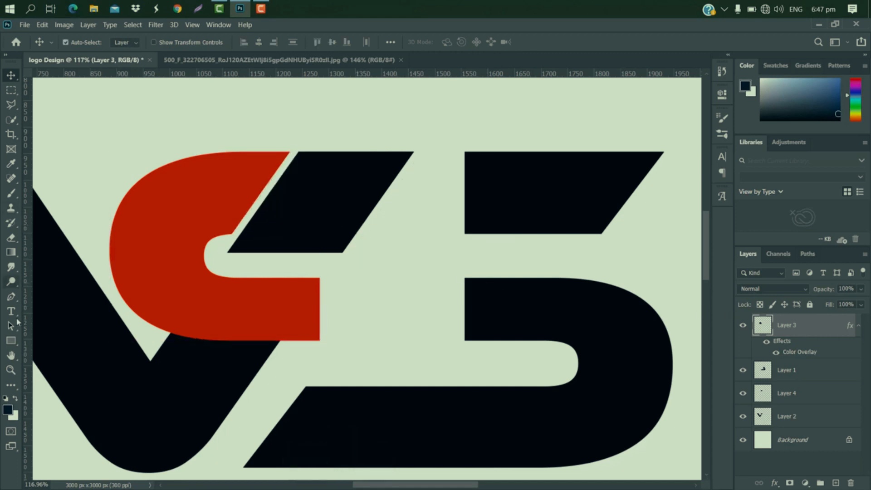
Draw a black rectangle of 238 × 156 px bridging the gap between the V's arm piece and the upper piece of the S.
left_click(12, 341)
scroll(314, 208, "up", 4)
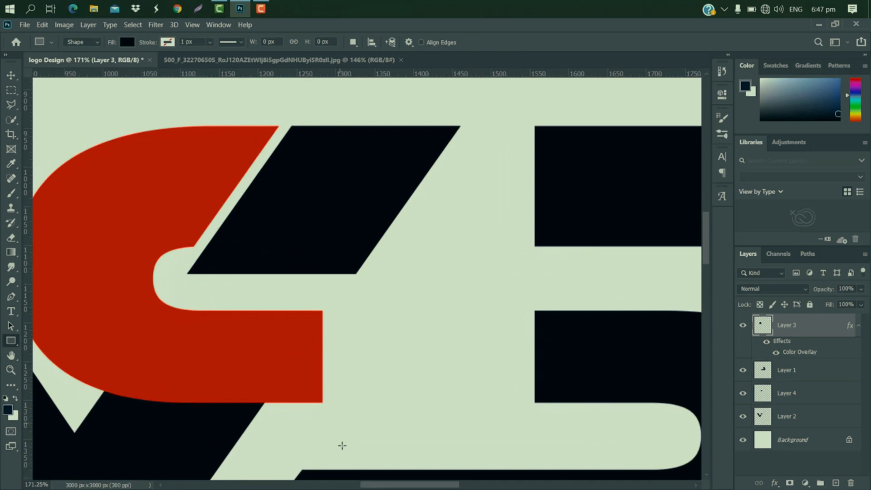
scroll(386, 433, "right", 5)
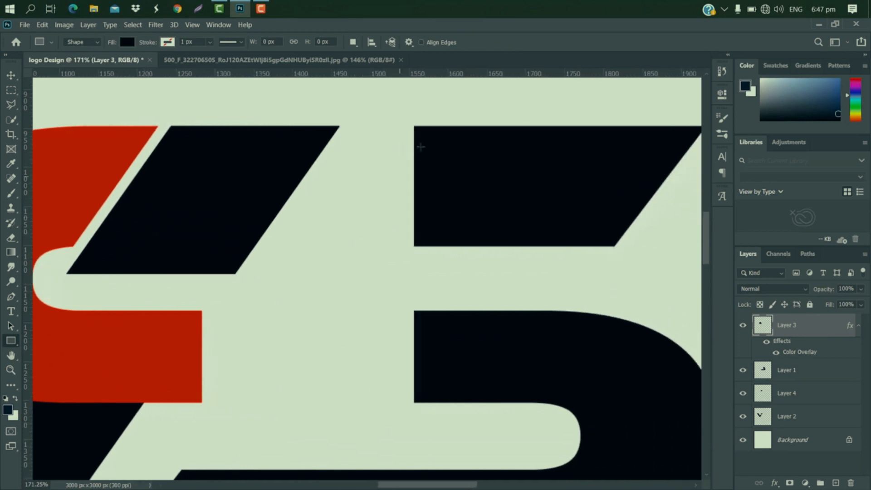
scroll(416, 127, "up", 4)
left_click_drag(448, 124, 87, 360)
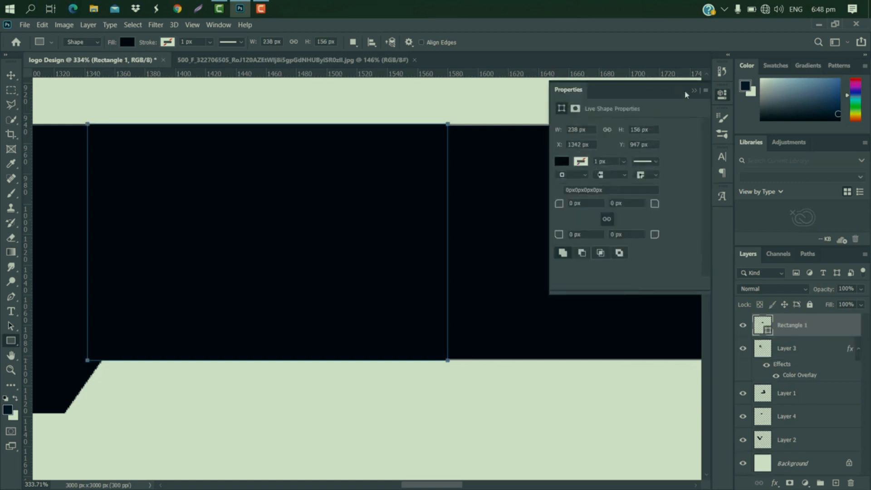
left_click(692, 91)
scroll(317, 196, "down", 5)
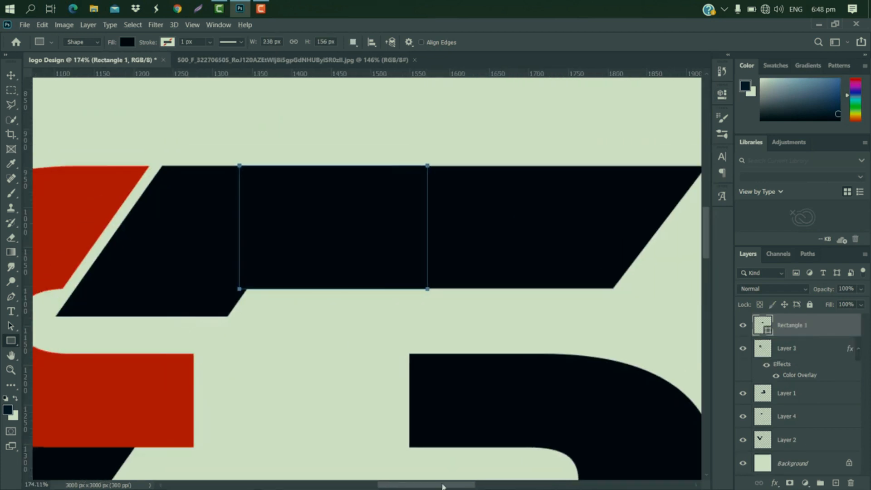
left_click_drag(443, 486, 418, 479)
Load the outline of the red curve on Layer 3 as a selection and expand it by 12 pixels.
left_click(13, 77)
scroll(325, 258, "down", 6)
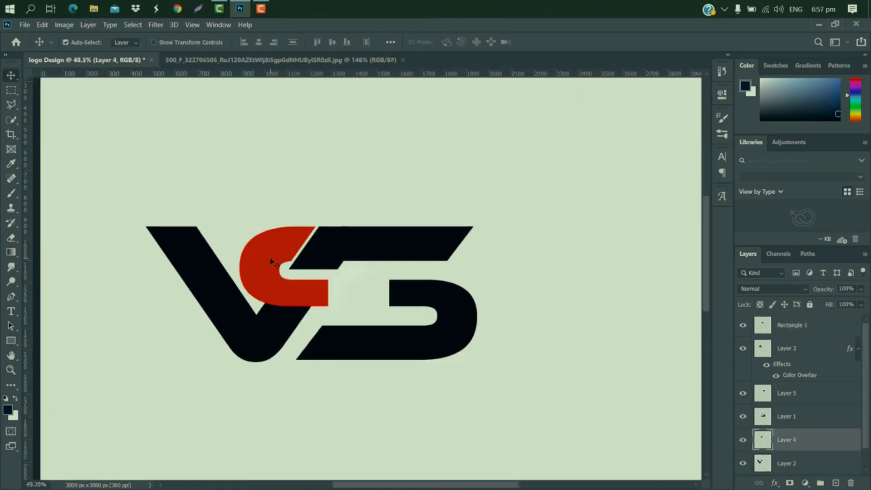
left_click(273, 262)
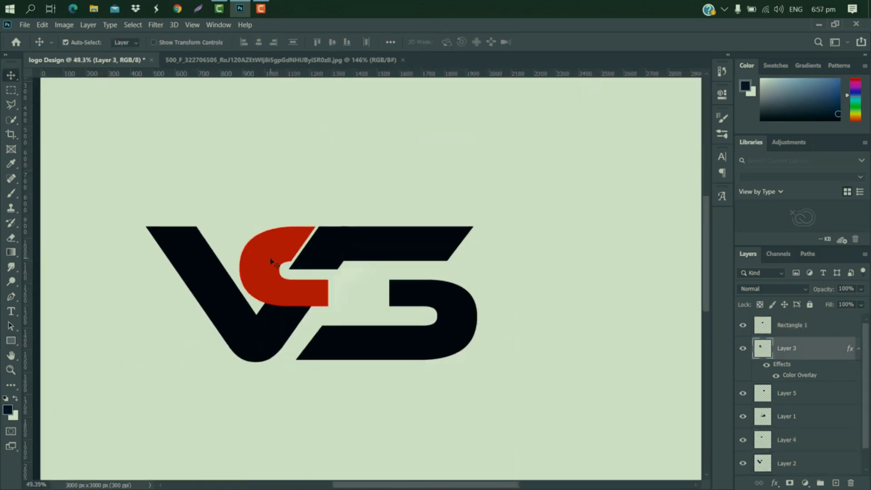
left_click(764, 350, "ctrl")
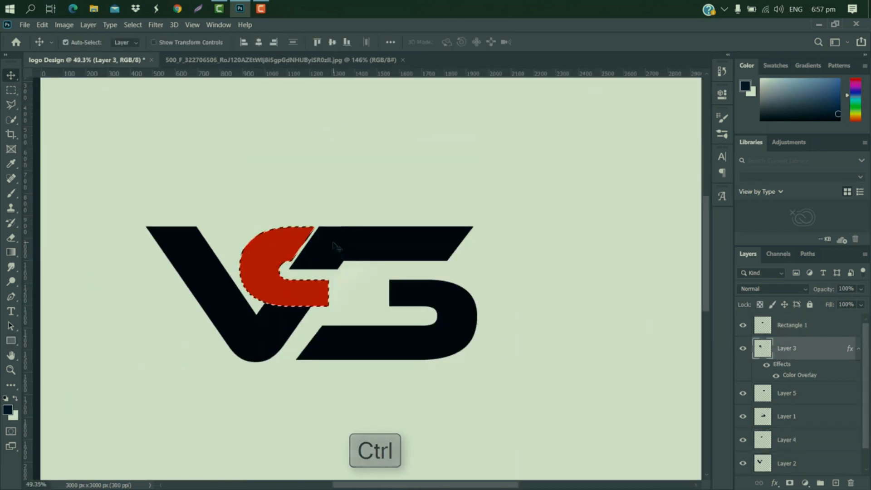
left_click(139, 26)
mouse_move(182, 176)
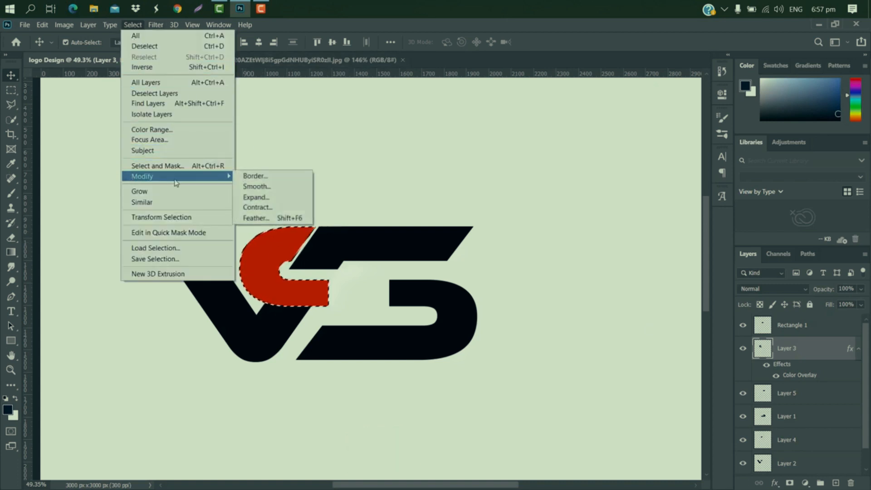
left_click(256, 196)
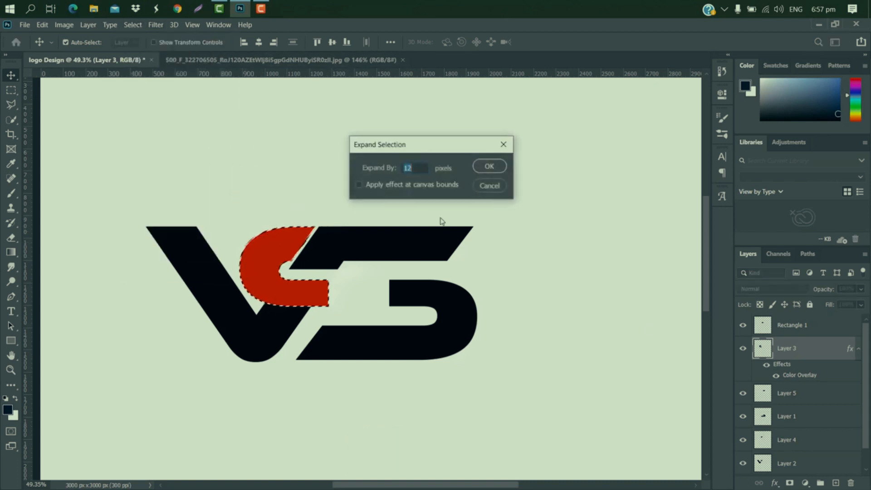
left_click(490, 166)
Delete the part of the V on Layer 2 inside the expanded selection, and clear the selection.
key("Delete")
left_click(279, 322)
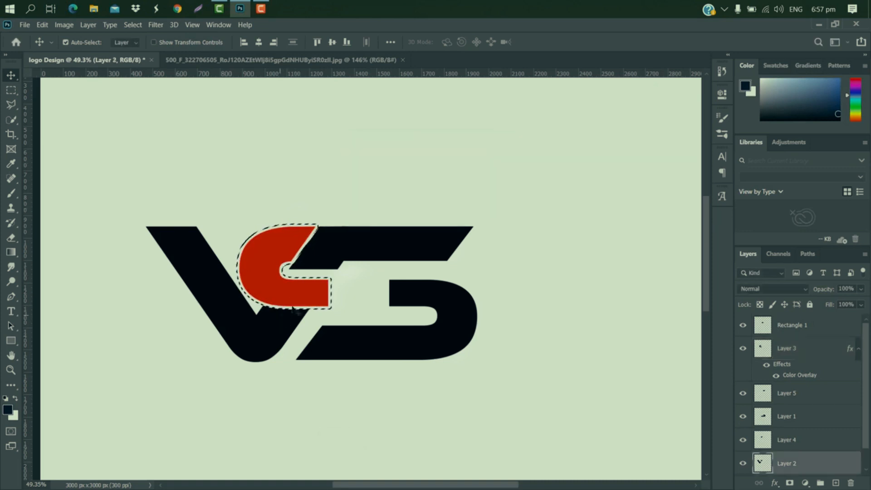
key("ctrl+d")
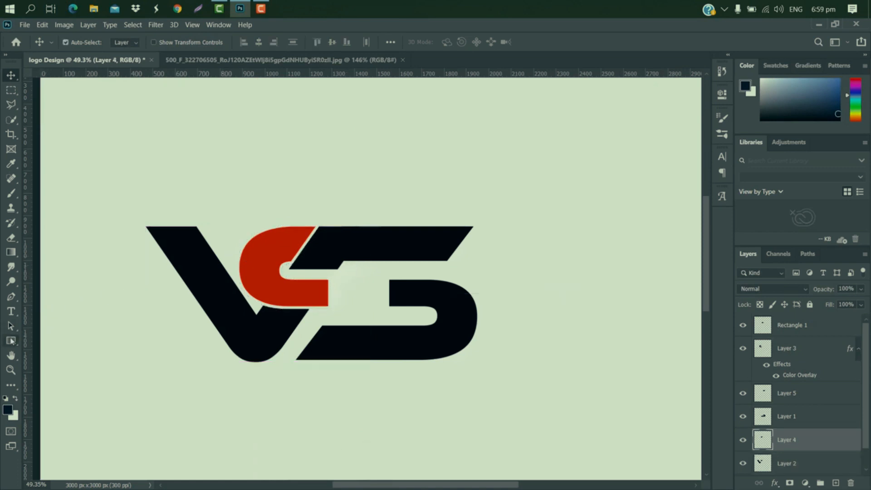
Draw a black rectangle of 301 × 118 px bridging the gap between the red curve and the lower piece of the S.
left_click(11, 340)
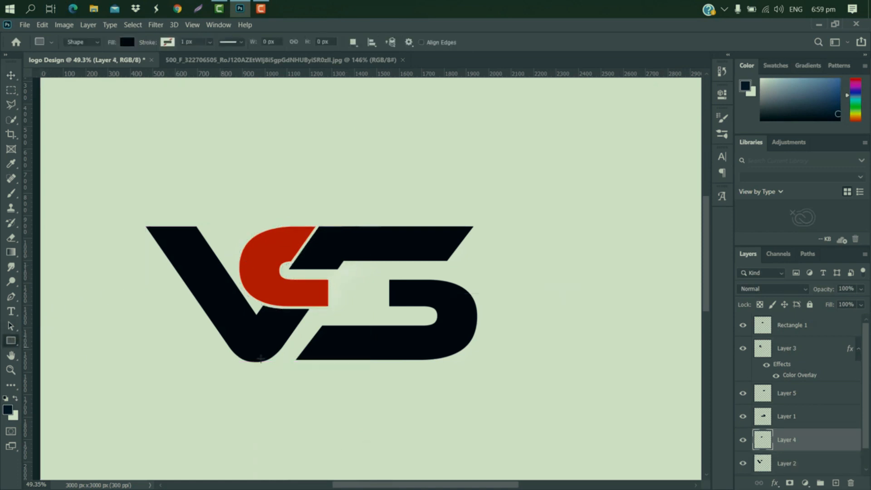
scroll(320, 292, "up", 5)
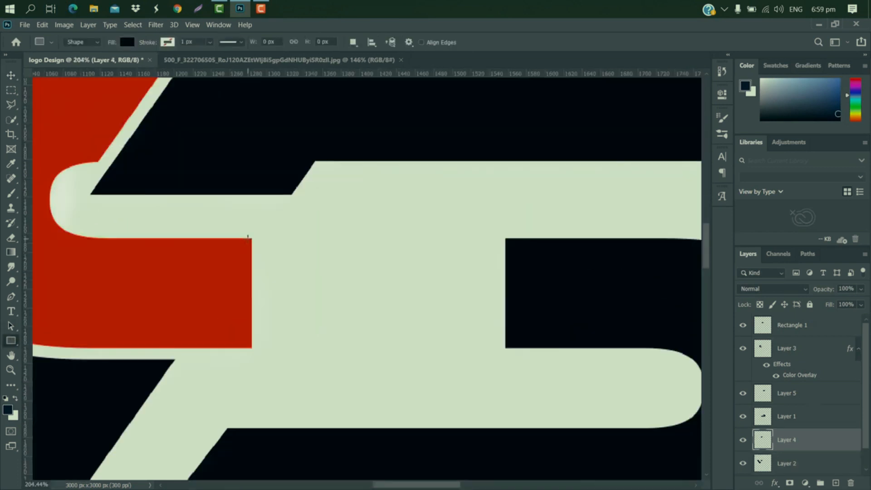
left_click_drag(248, 237, 526, 347)
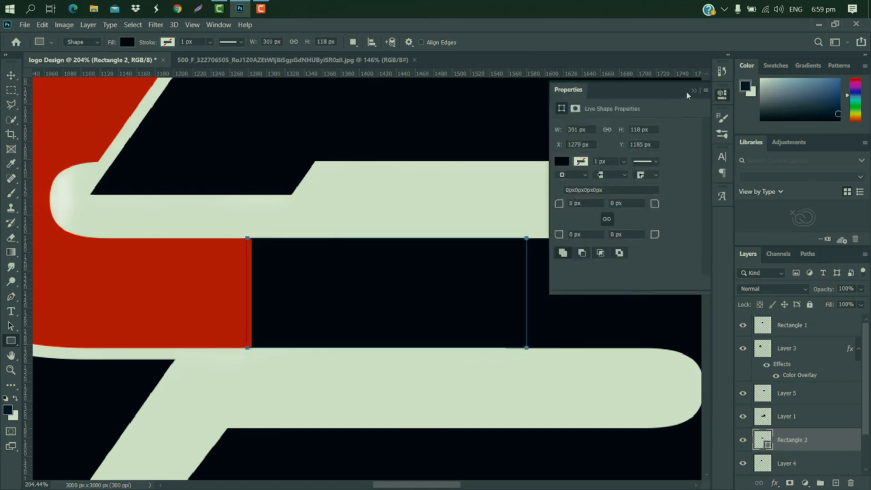
left_click(688, 93)
Change the Color Overlay of the curve on Layer 3 to the grey-blue 7c839f.
left_click(376, 235)
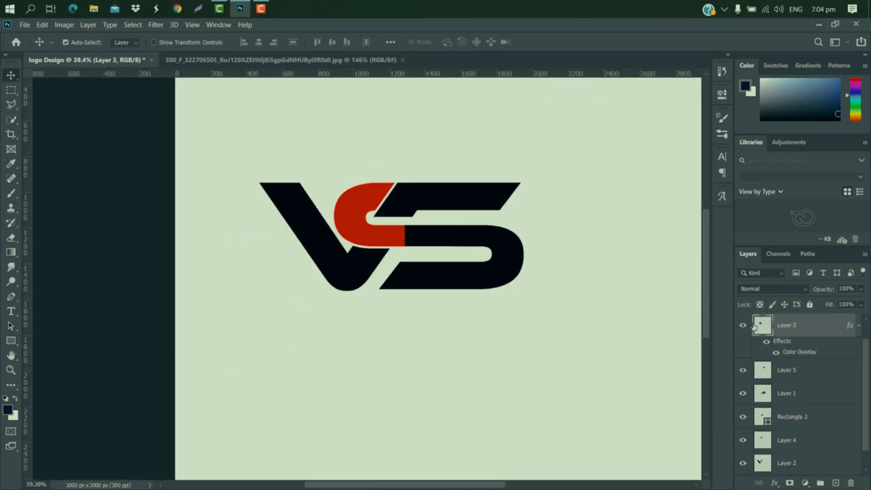
double_click(822, 324)
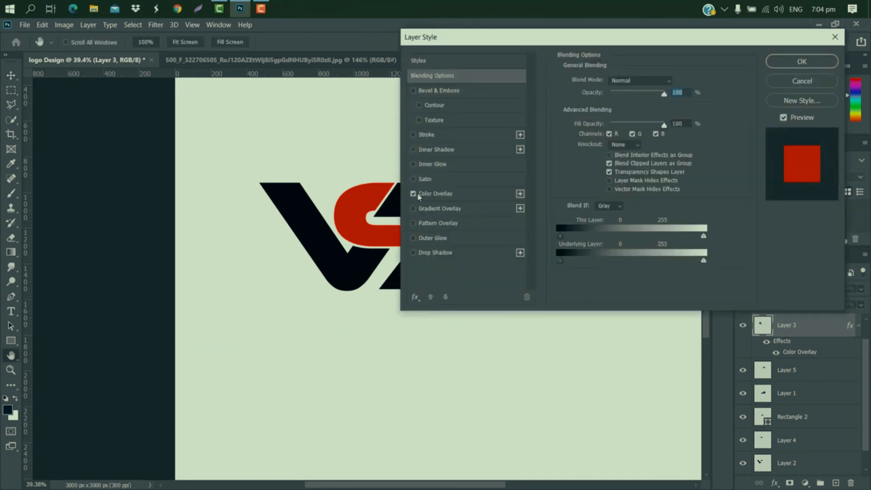
left_click(475, 197)
left_click(675, 83)
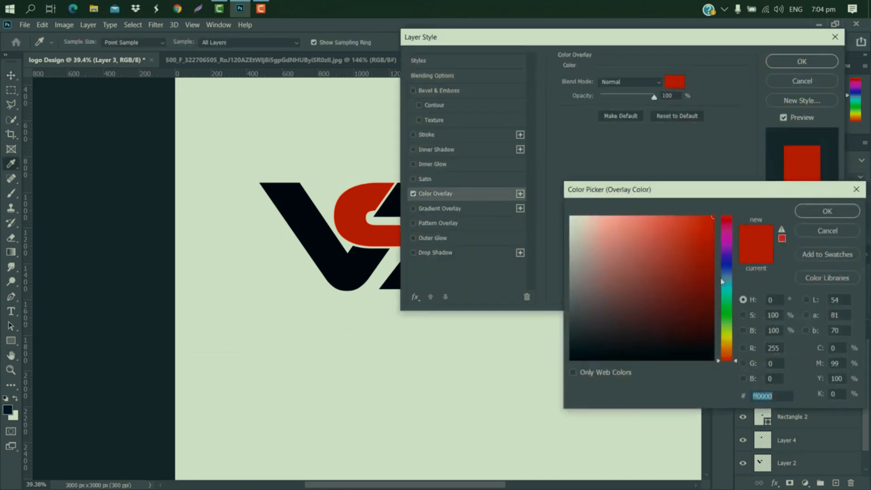
left_click(726, 270)
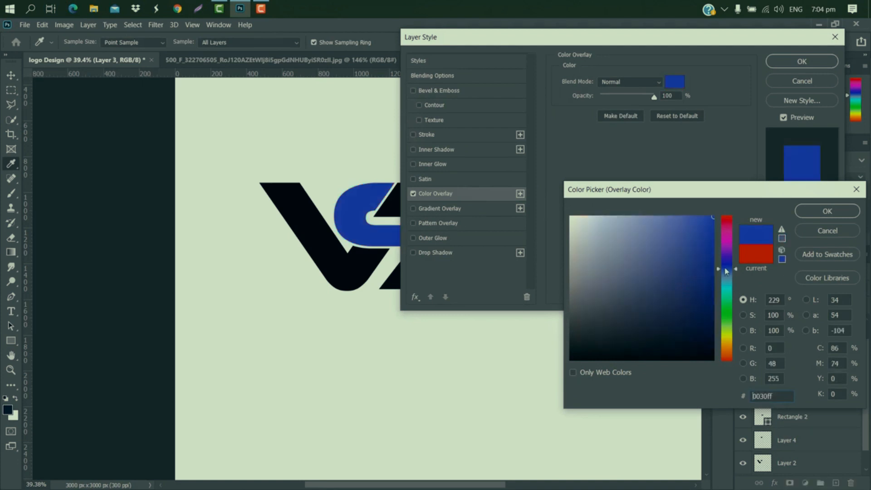
left_click_drag(610, 234, 601, 270)
left_click(817, 217)
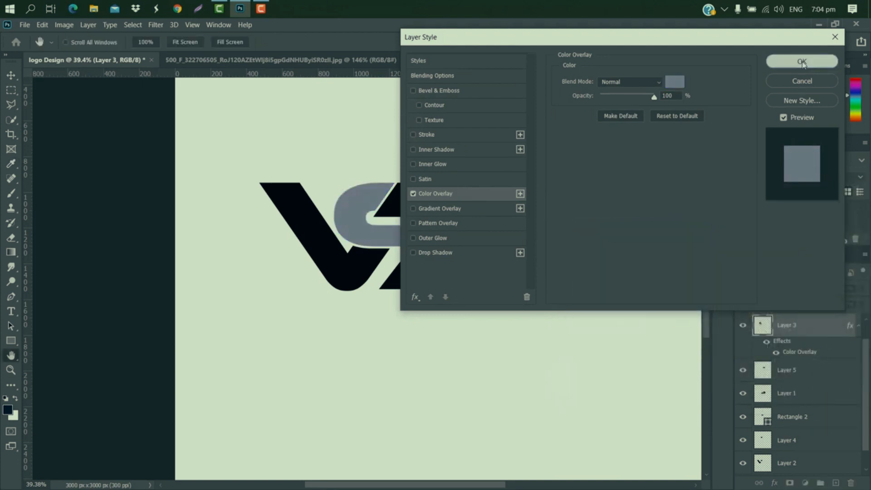
left_click(802, 61)
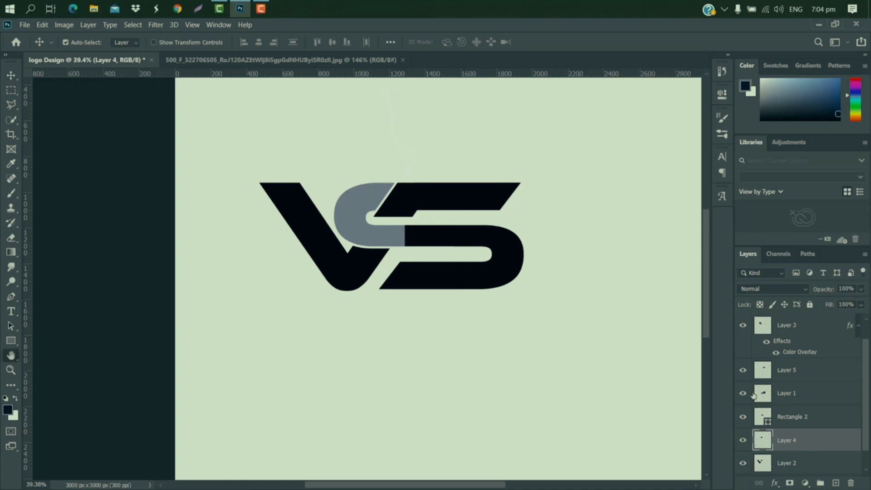
Apply a red ff0000 Color Overlay to the V's arm piece on Layer 4.
double_click(811, 443)
left_click(459, 193)
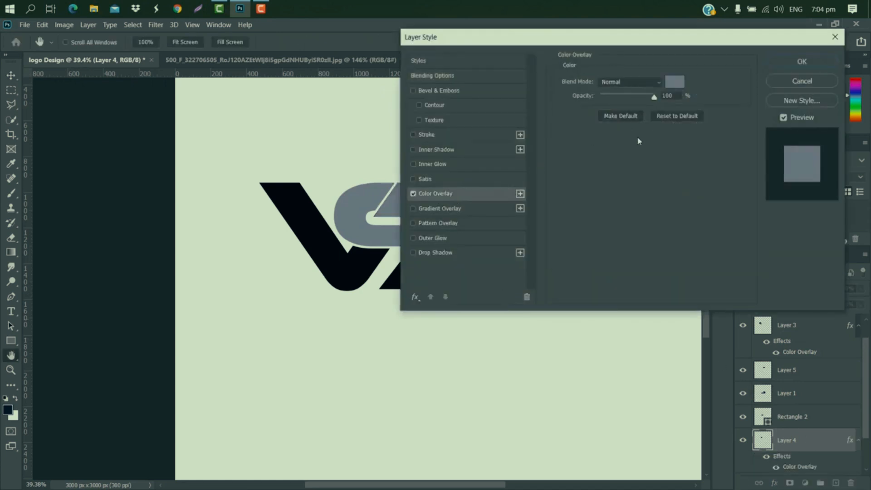
left_click(675, 82)
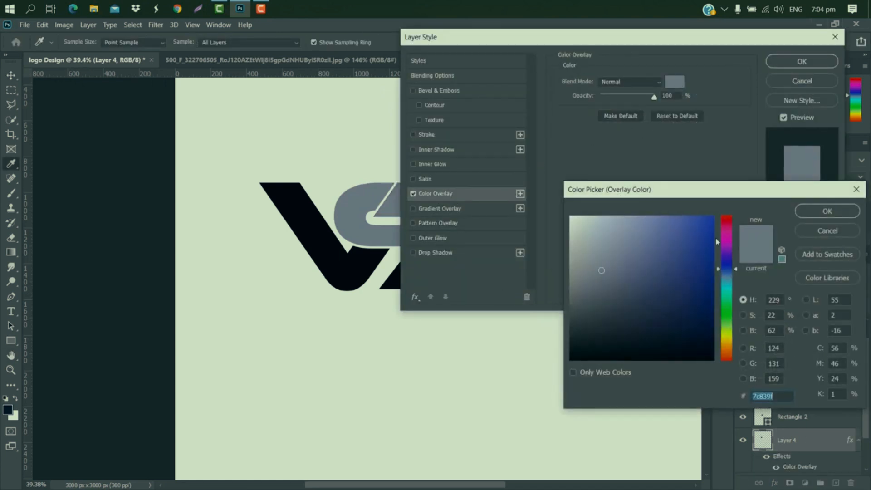
left_click_drag(729, 221, 728, 194)
left_click_drag(676, 250, 761, 179)
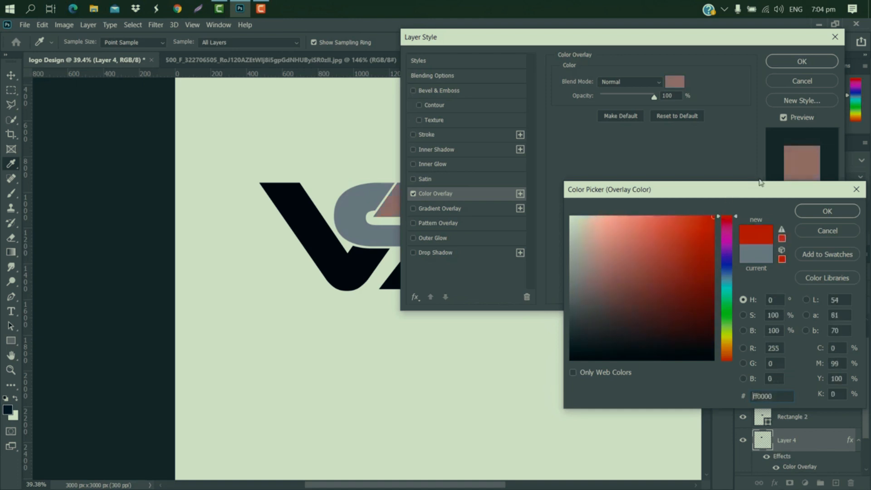
left_click(837, 213)
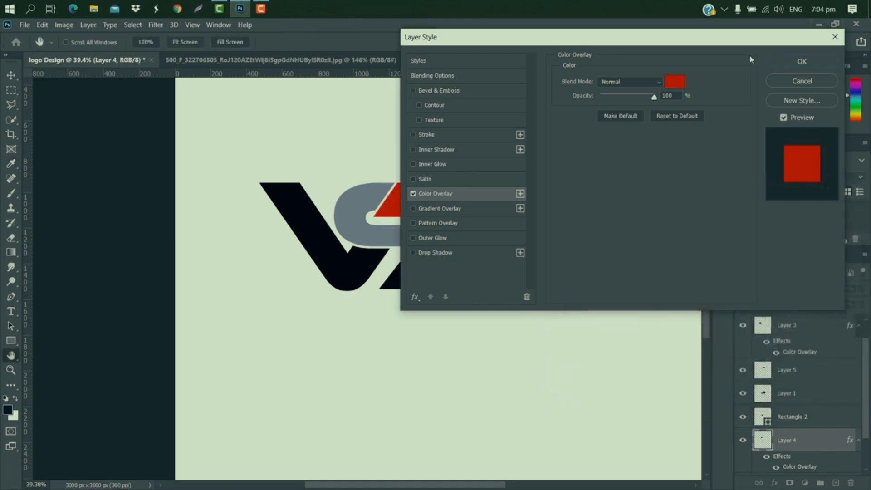
left_click(802, 61)
Apply the same red Color Overlay to the bridging rectangle on the Rectangle 1 layer.
left_click(447, 200)
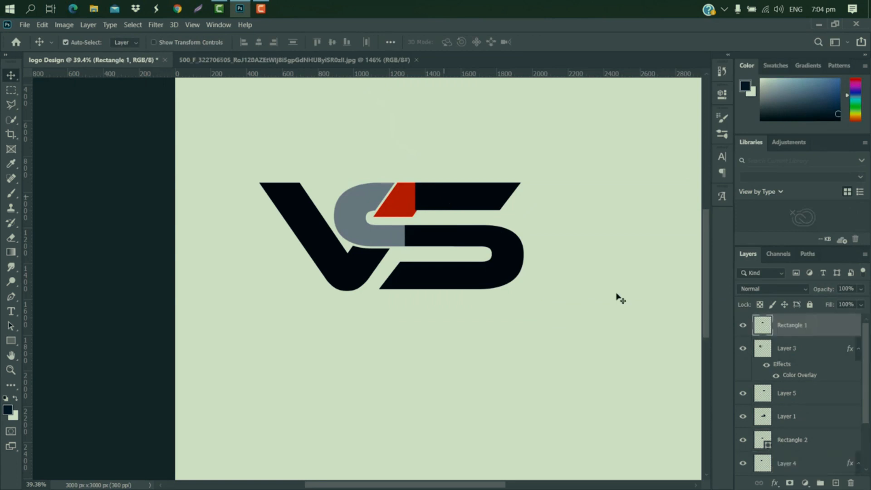
double_click(840, 326)
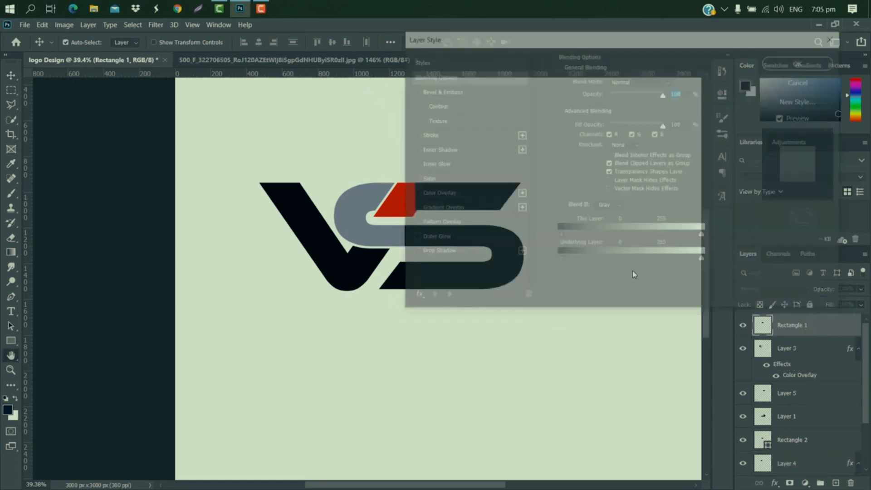
left_click(484, 196)
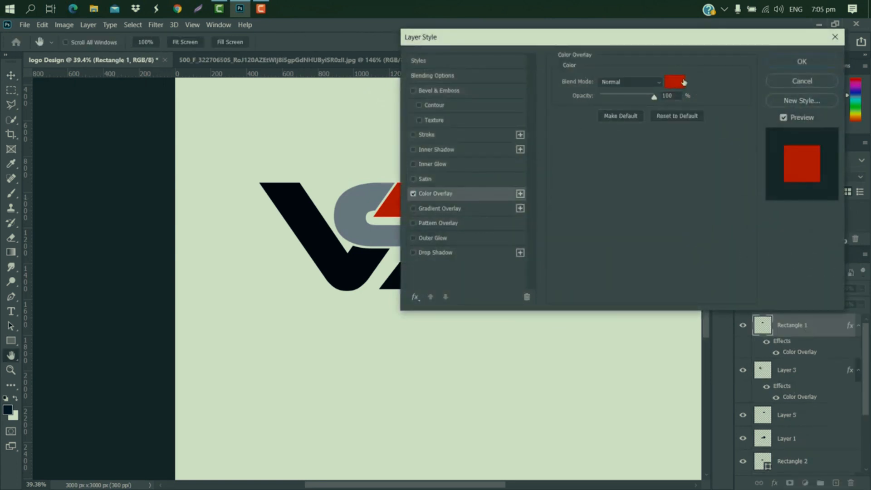
left_click(799, 61)
Apply the red Color Overlay to the V on Layer 2.
left_click(356, 268)
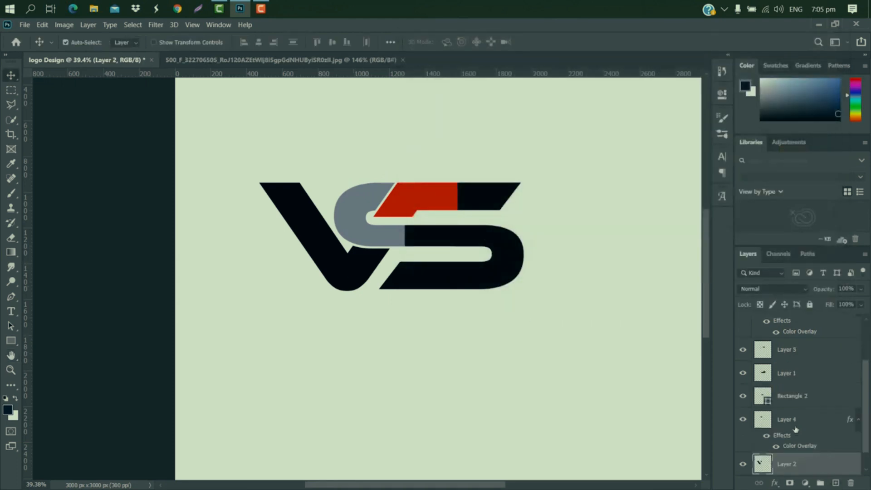
double_click(798, 464)
left_click(483, 196)
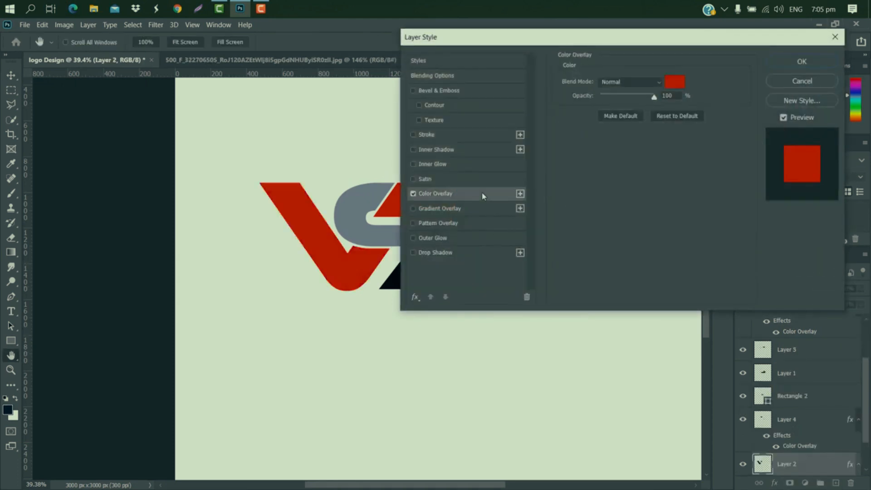
left_click(770, 68)
Set the fill of Rectangle 2 to the grey-blue 7c839f sampled from the S curve.
left_click(445, 248)
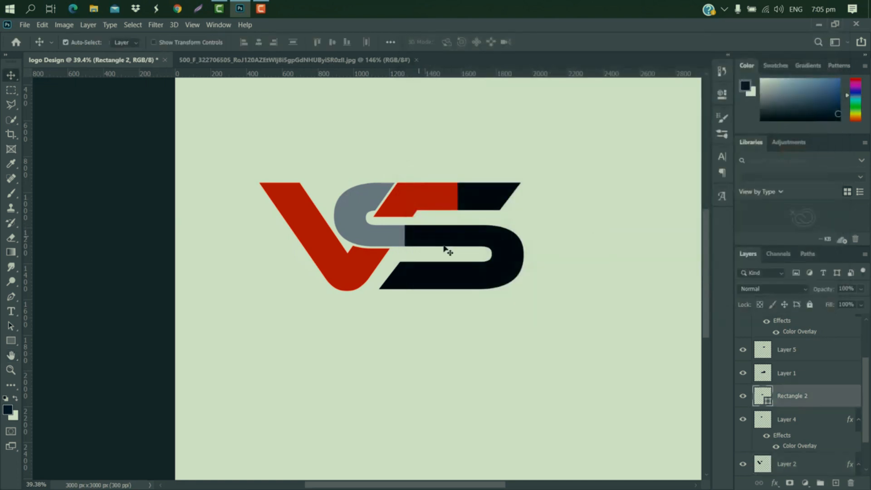
double_click(766, 402)
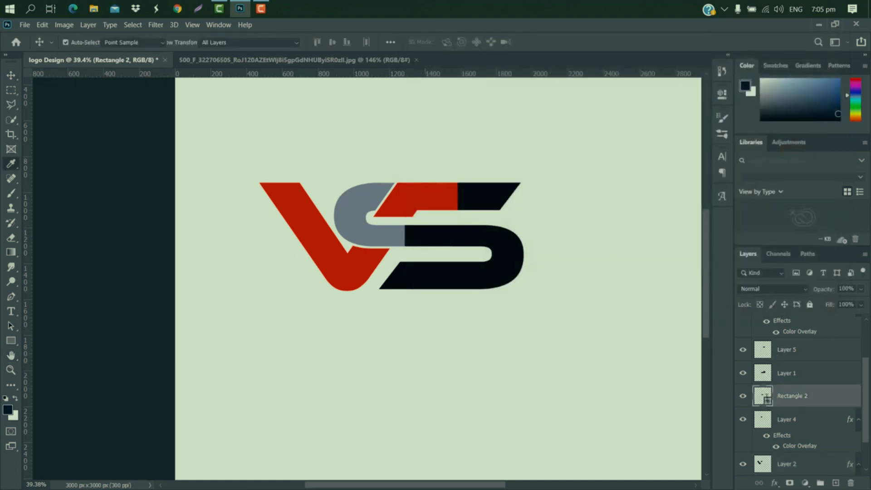
left_click(365, 209)
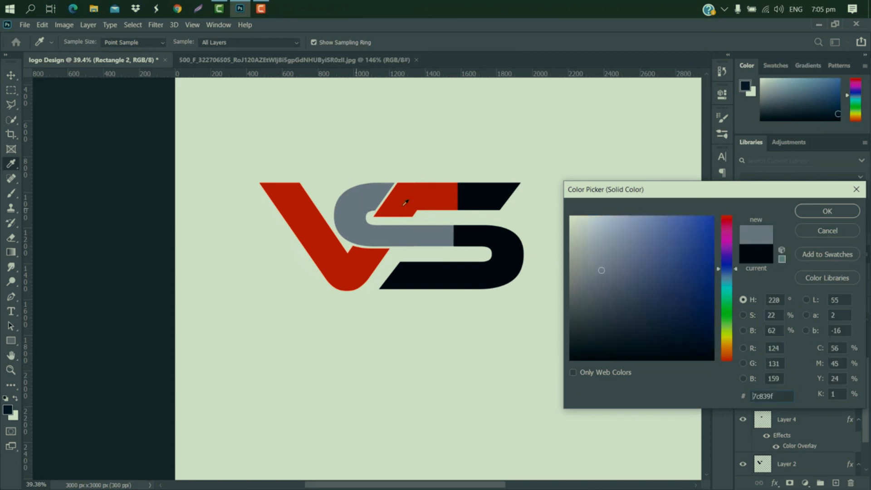
left_click(825, 213)
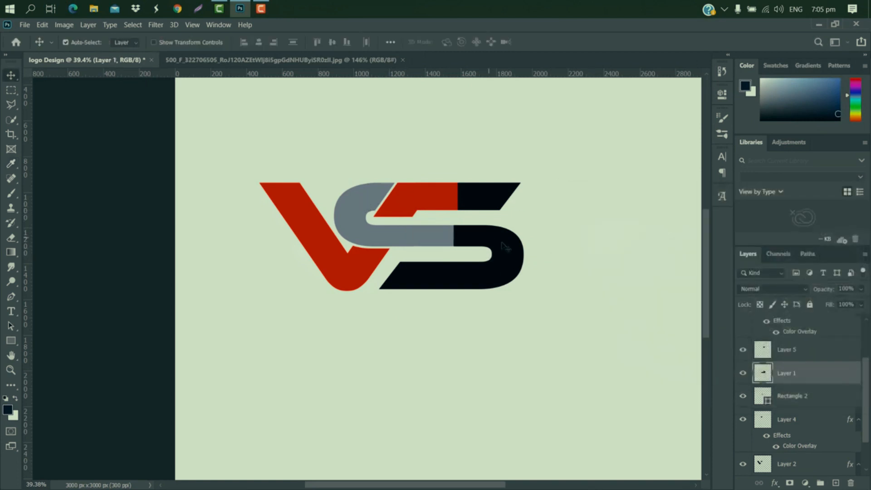
Apply a Color Overlay to the lower S piece on Layer 1 using the grey-blue sampled from the curve.
double_click(824, 378)
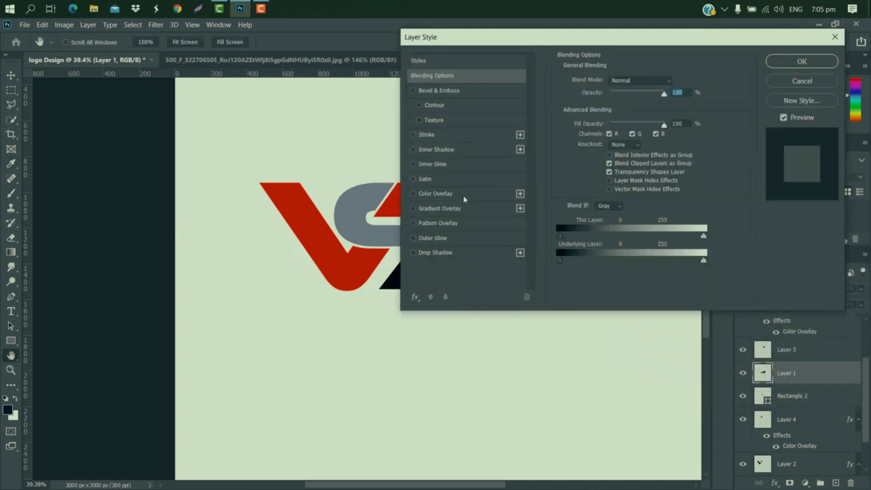
left_click(463, 195)
left_click(675, 82)
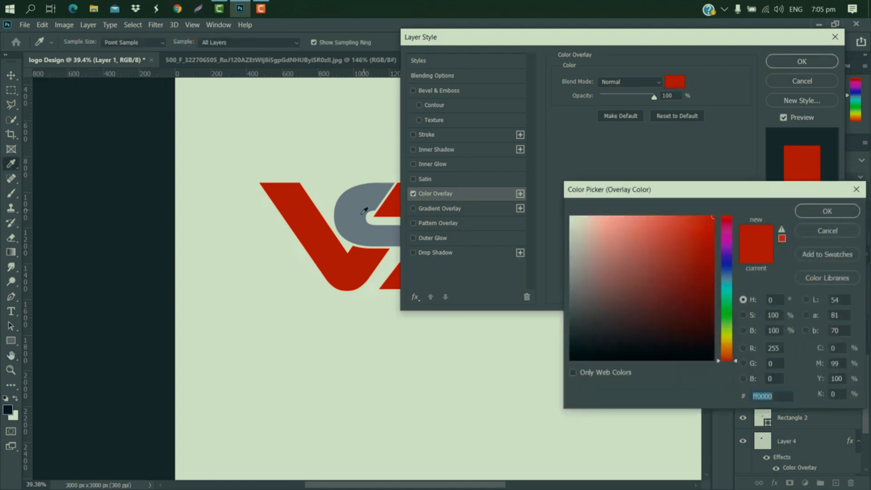
left_click(358, 211)
left_click(810, 210)
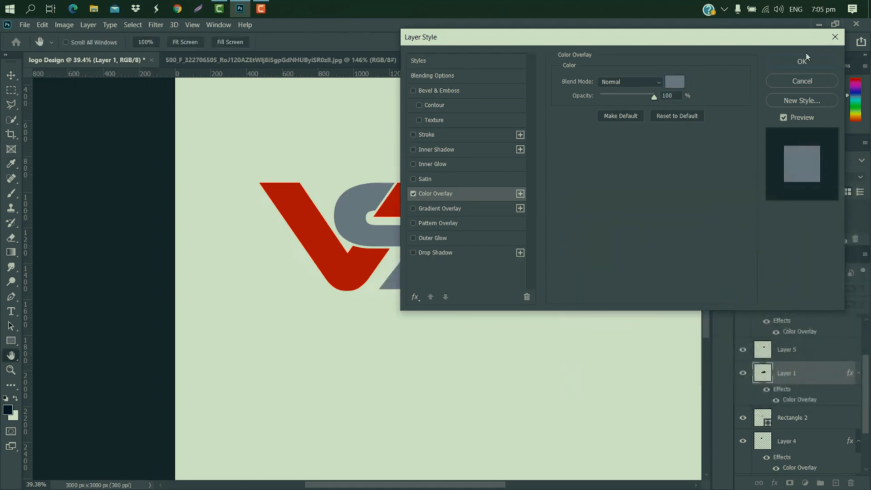
left_click(803, 61)
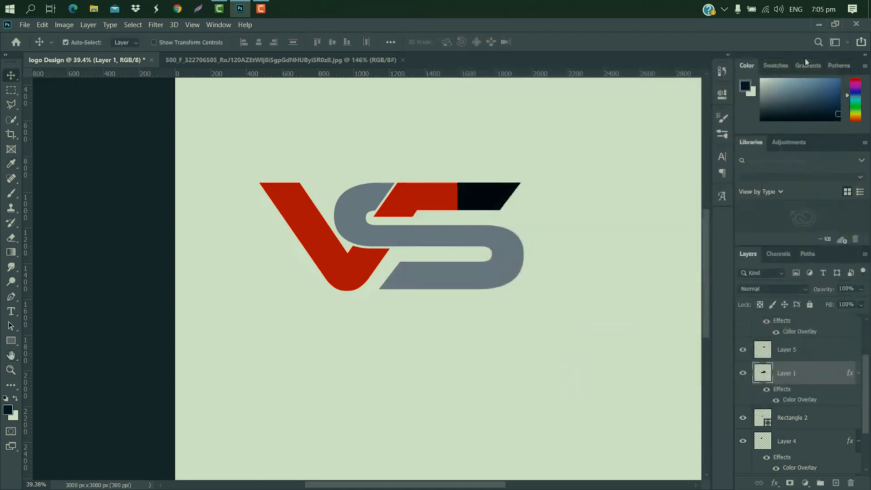
Apply a Color Overlay to the upper end piece on Layer 5 using the red ff0000 sampled from the V.
left_click(474, 206)
double_click(801, 351)
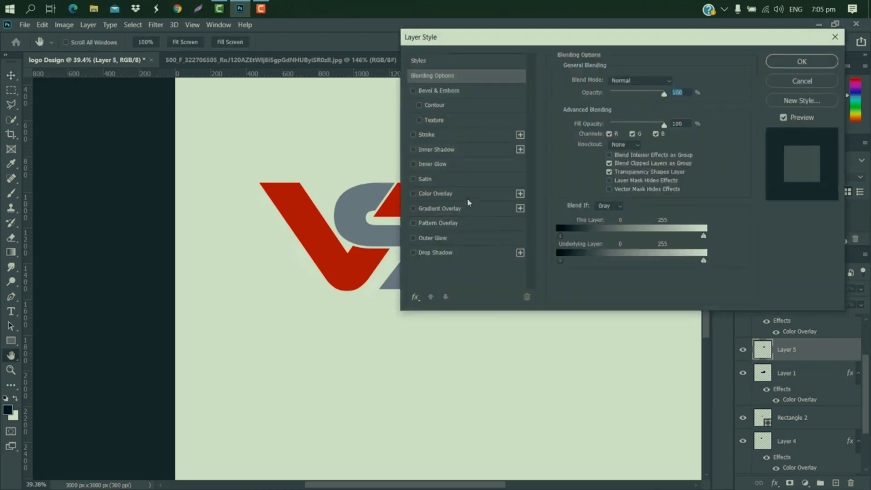
left_click(478, 193)
left_click(675, 82)
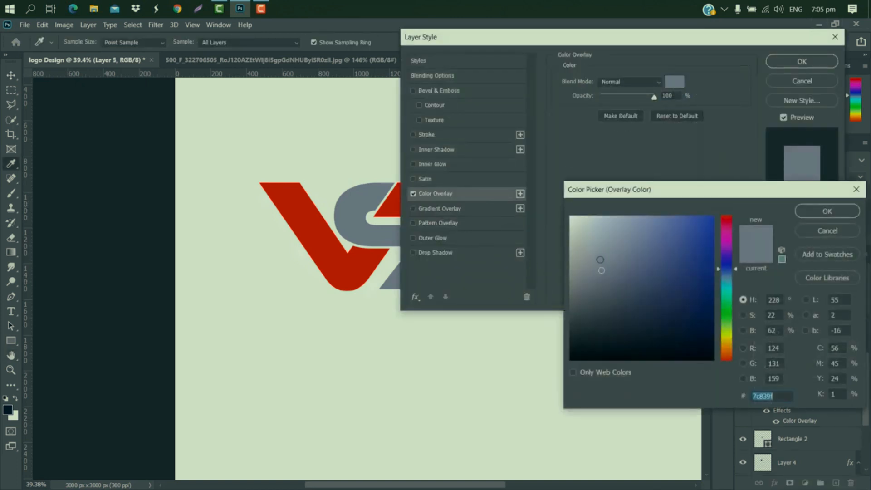
left_click(300, 208)
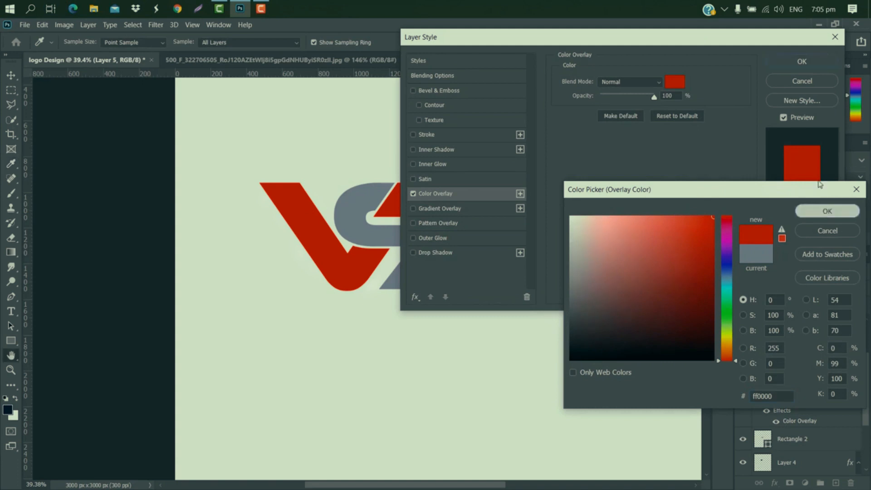
left_click(826, 211)
left_click(803, 66)
Move all seven logo layers, from Rectangle 1 down to Layer 2, together to the canvas centre at X 1500, Y 1500 px.
scroll(698, 170, "down", 2)
left_click_drag(867, 362, 867, 331)
left_click(815, 329, "ctrl")
left_click(803, 372, "ctrl")
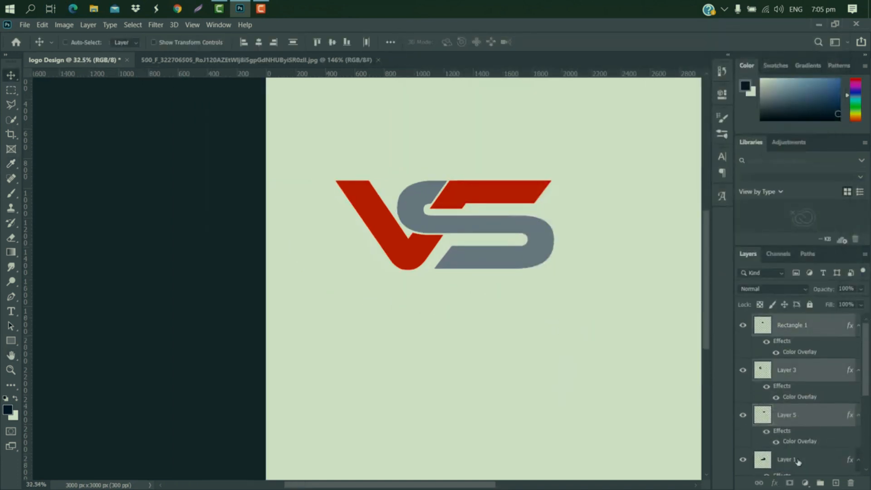
left_click(797, 462, "ctrl")
left_click_drag(867, 387, 866, 443)
left_click(830, 387, "ctrl")
left_click(815, 410, "ctrl")
left_click(827, 450, "ctrl")
key("ctrl+t")
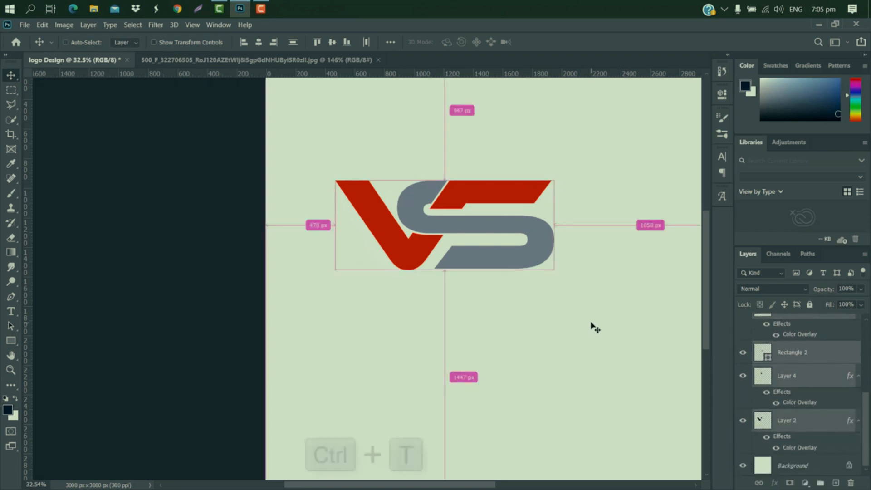
left_click_drag(411, 232, 542, 229)
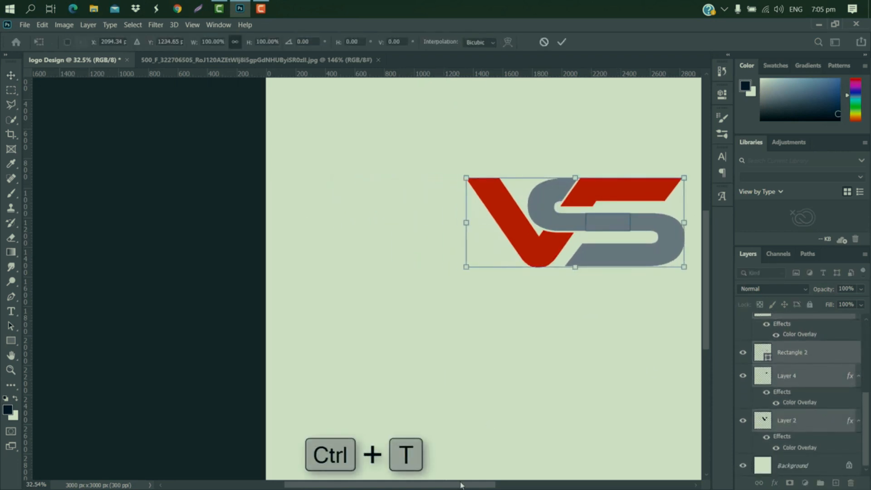
left_click_drag(461, 485, 490, 484)
left_click_drag(706, 311, 705, 302)
left_click_drag(537, 234, 448, 301)
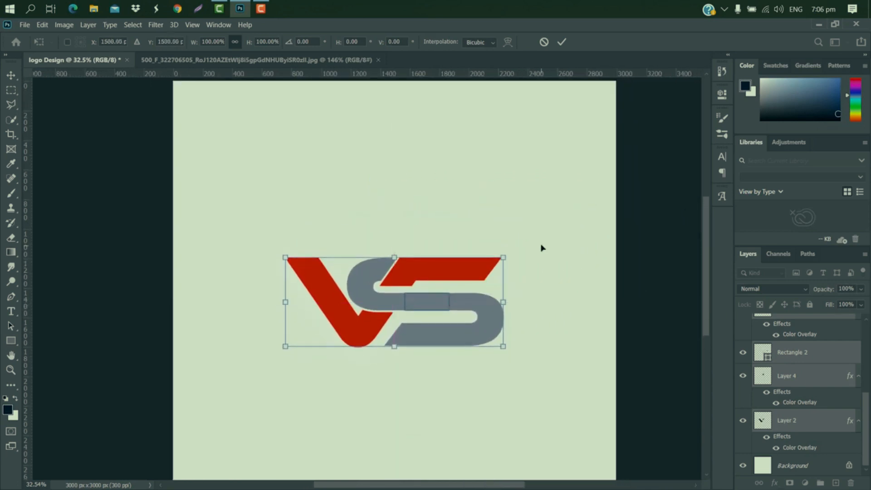
left_click(562, 43)
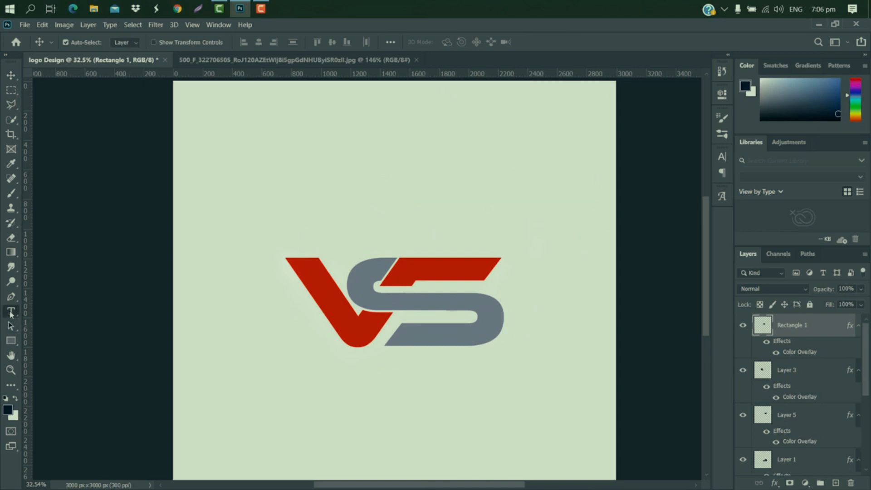
Add the text VECTOR STOCK in Ethnocentric Regular over the lower part of the VS logo.
key("t")
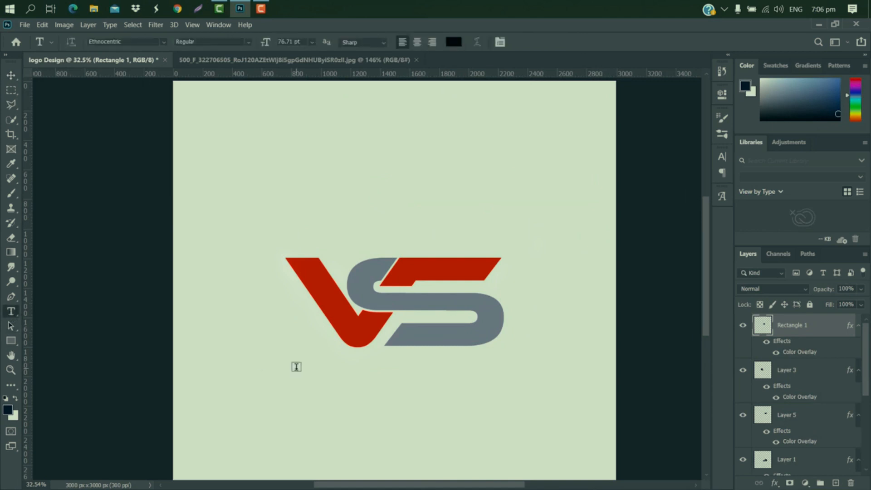
left_click(296, 366)
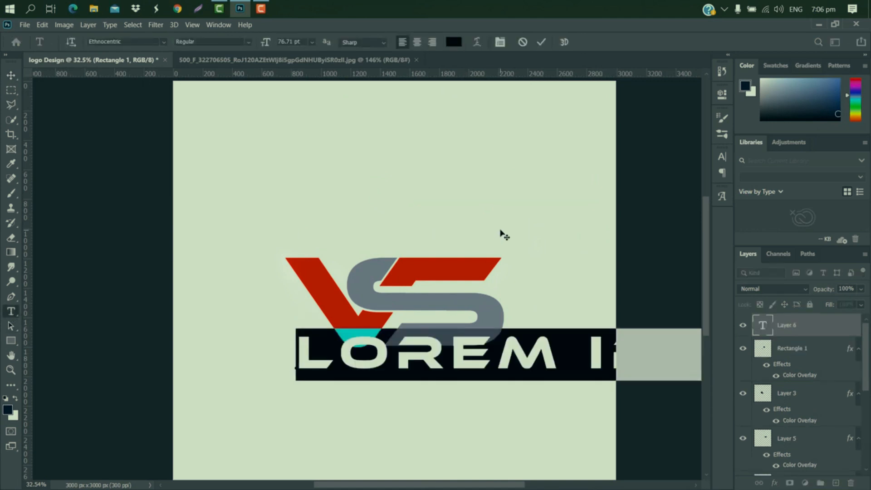
key("BackSpace")
type("VE")
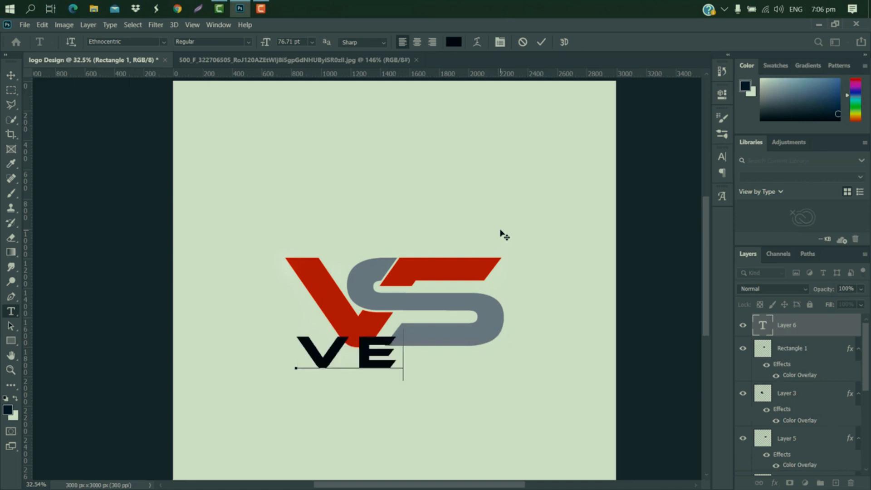
type("CTOR ST")
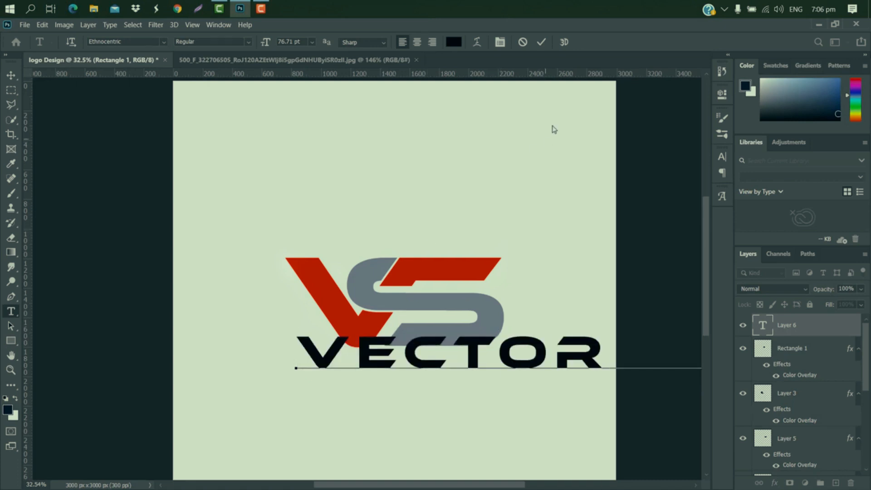
left_click(539, 43)
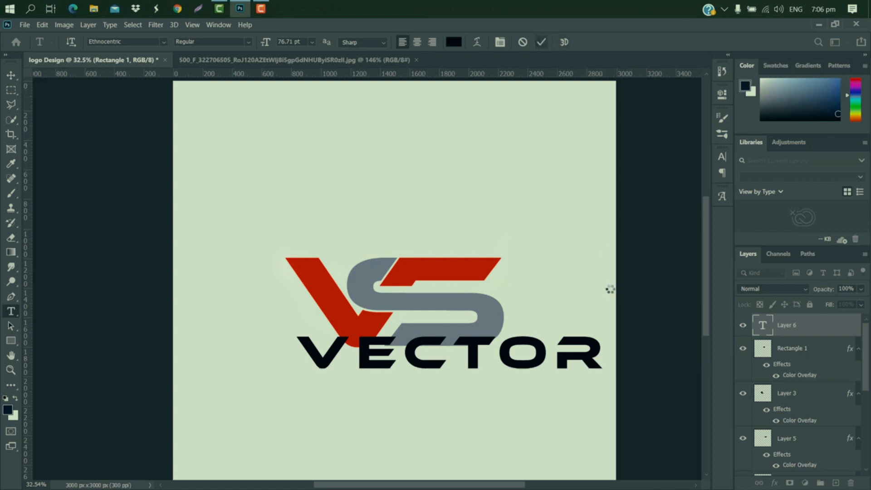
Scale the VECTOR STOCK text proportionally to about 54% and place it just beneath the VS logo.
key("ctrl+t")
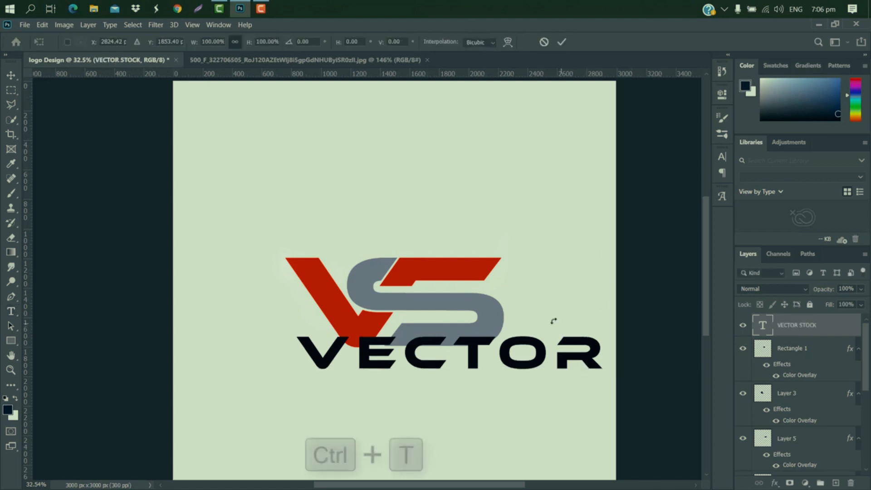
left_click_drag(297, 354, 565, 370)
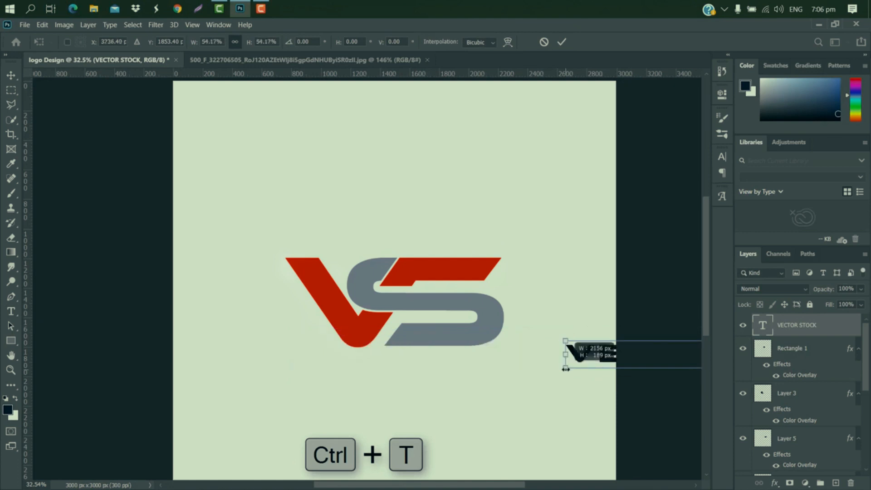
left_click_drag(655, 358, 211, 372)
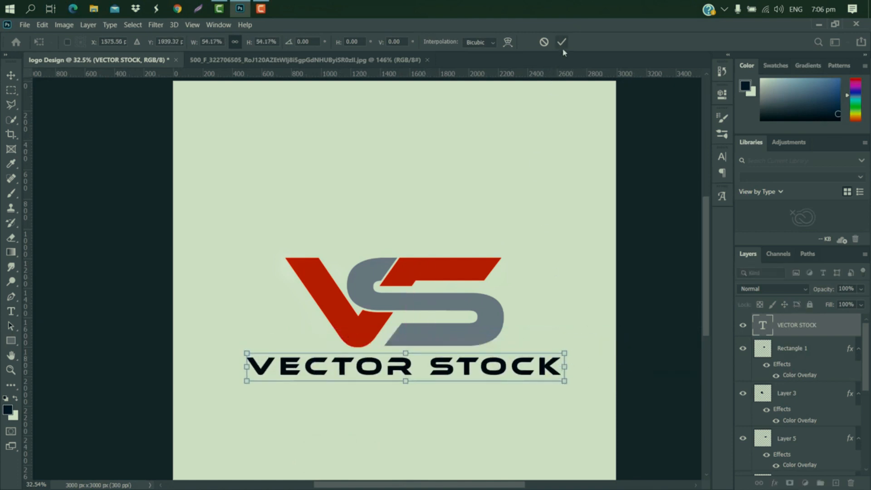
left_click(561, 42)
Colour only the word VECTOR in the grey-blue sampled from the S curve.
double_click(759, 320)
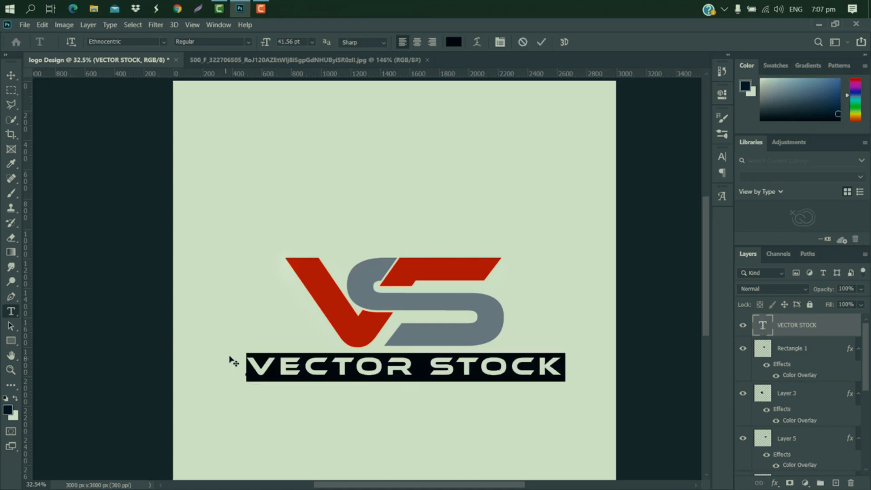
left_click(413, 358)
left_click_drag(414, 357, 239, 347)
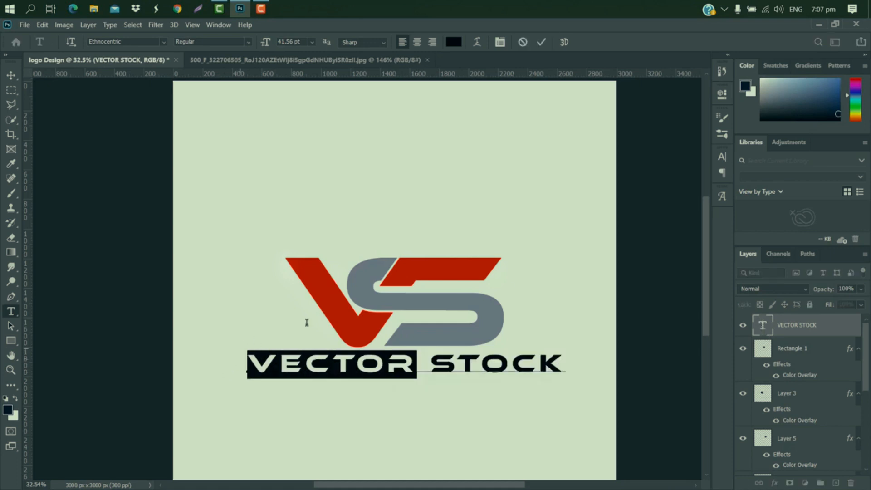
left_click(721, 158)
left_click(682, 221)
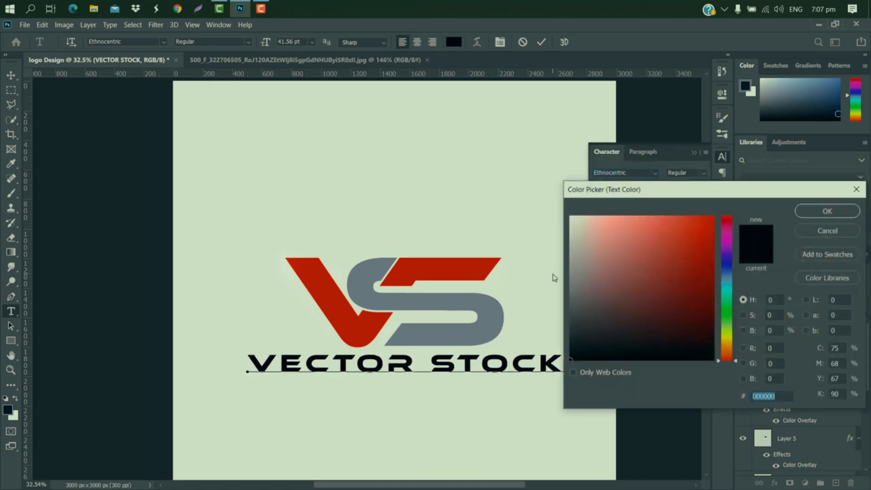
left_click(470, 297)
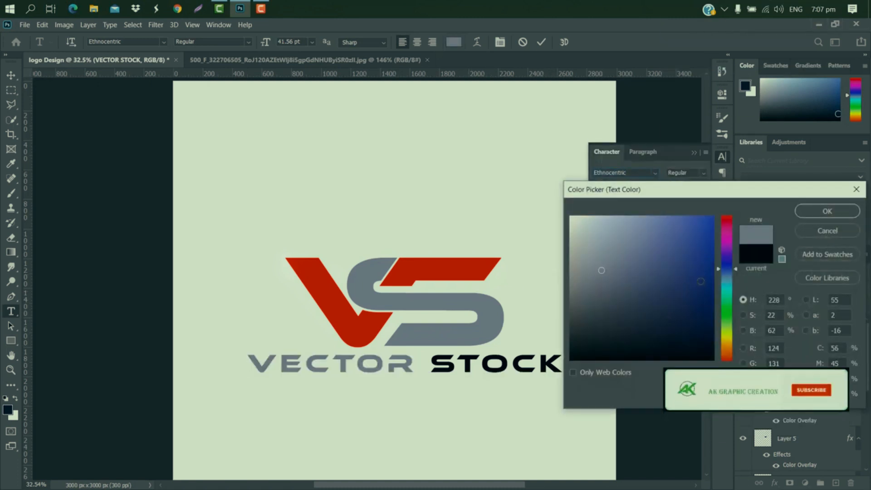
left_click(835, 214)
left_click(693, 153)
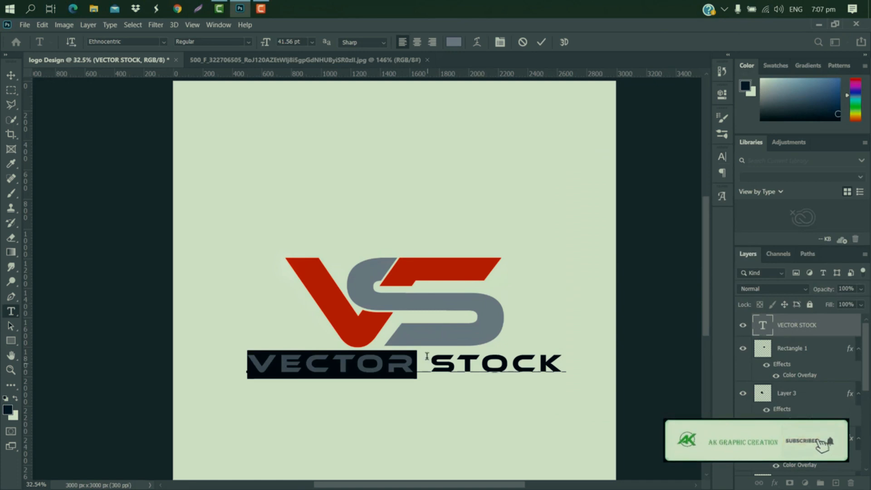
Colour only the word STOCK in the red ff0000 sampled from the upper end piece of the S.
left_click_drag(429, 365, 566, 375)
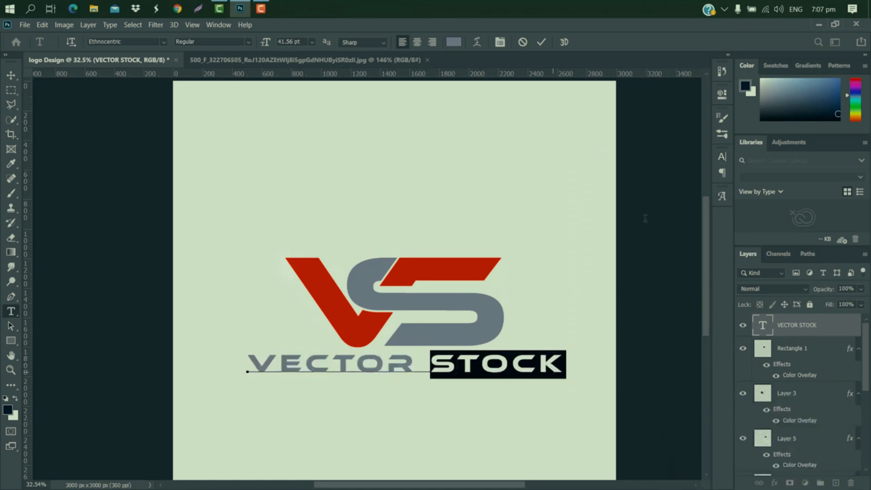
left_click(722, 156)
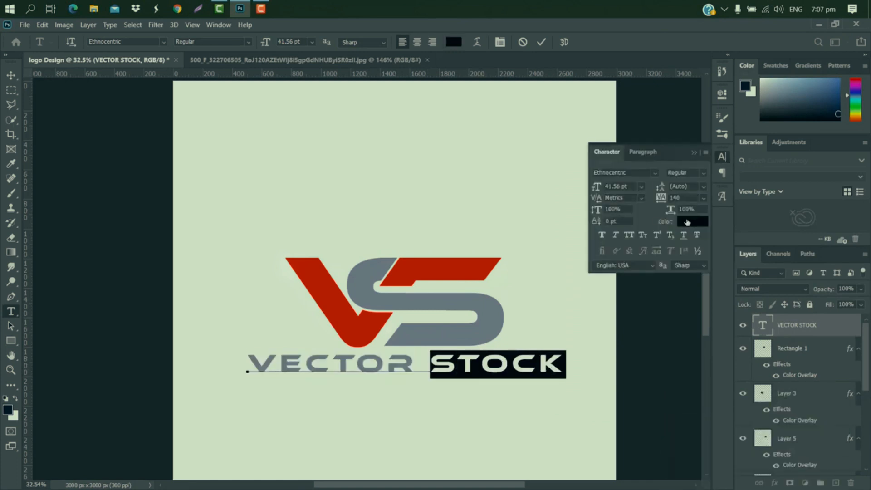
left_click(687, 222)
left_click(433, 265)
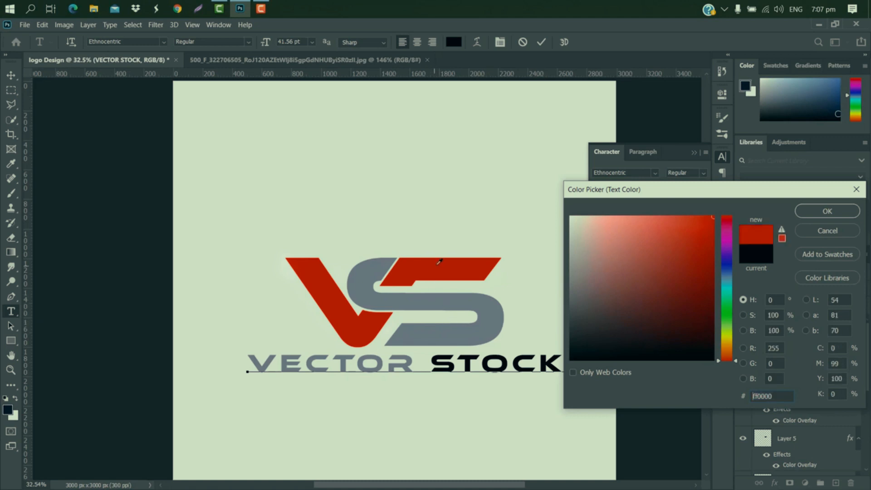
left_click(827, 211)
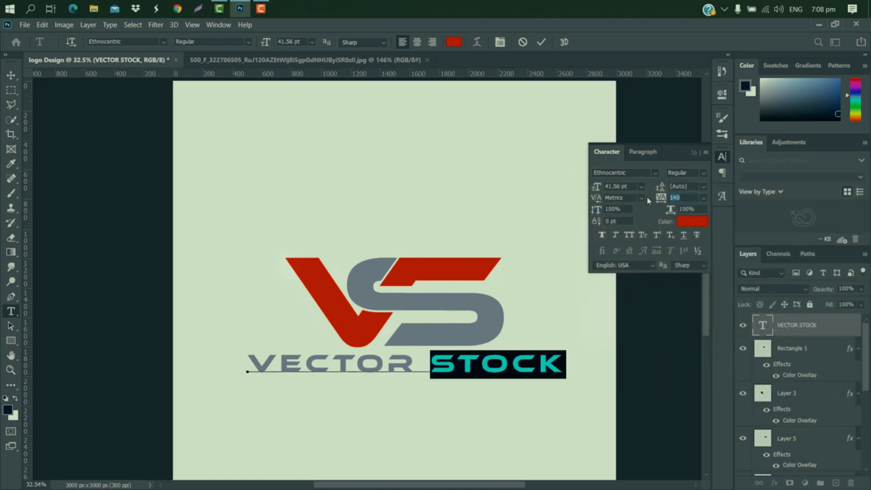
left_click(694, 152)
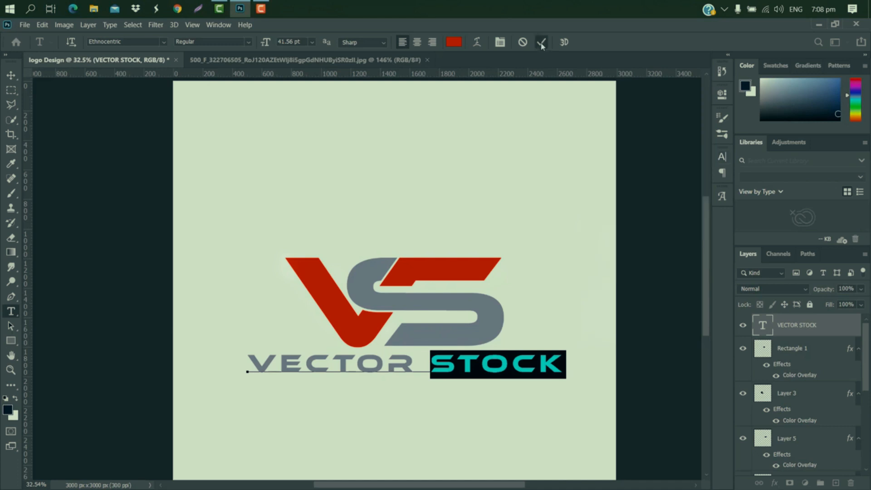
left_click(541, 42)
Set the letter tracking of the VECTOR STOCK text to 60.
left_click(722, 157)
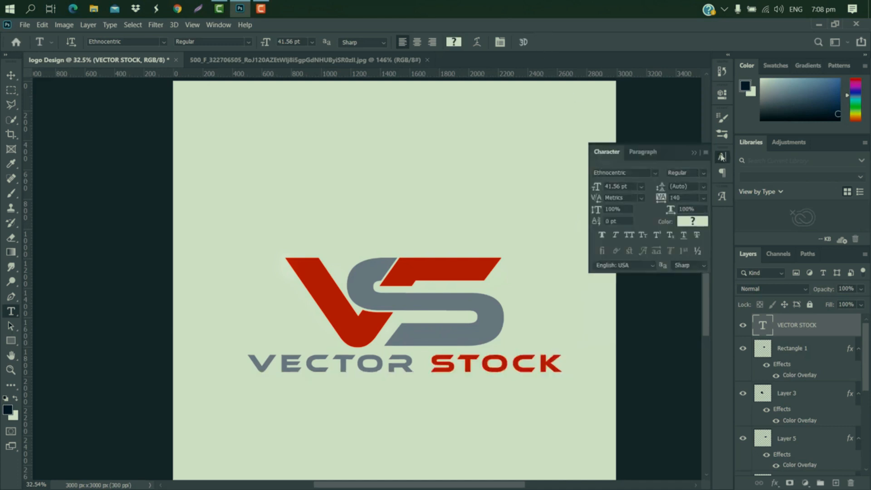
left_click(688, 198)
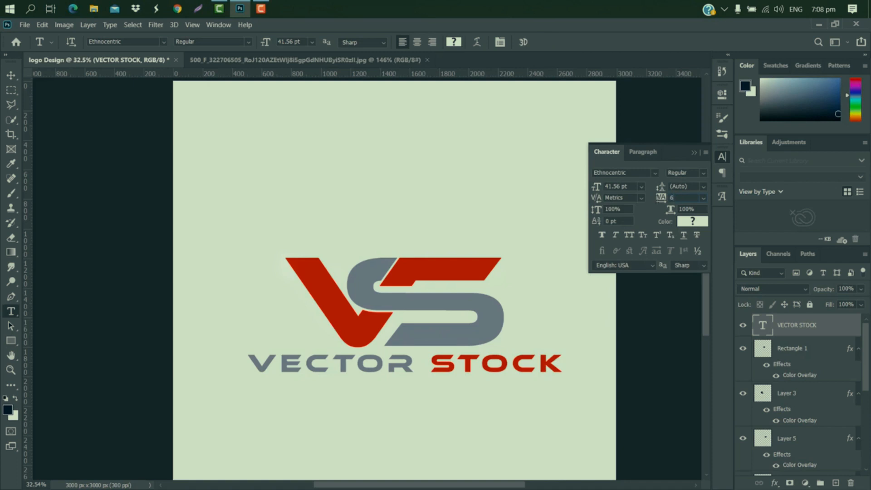
left_click(694, 157)
Enlarge the VECTOR STOCK text proportionally to about 110% and position it directly beneath the logo.
key("ctrl+t")
left_click_drag(457, 376, 449, 369)
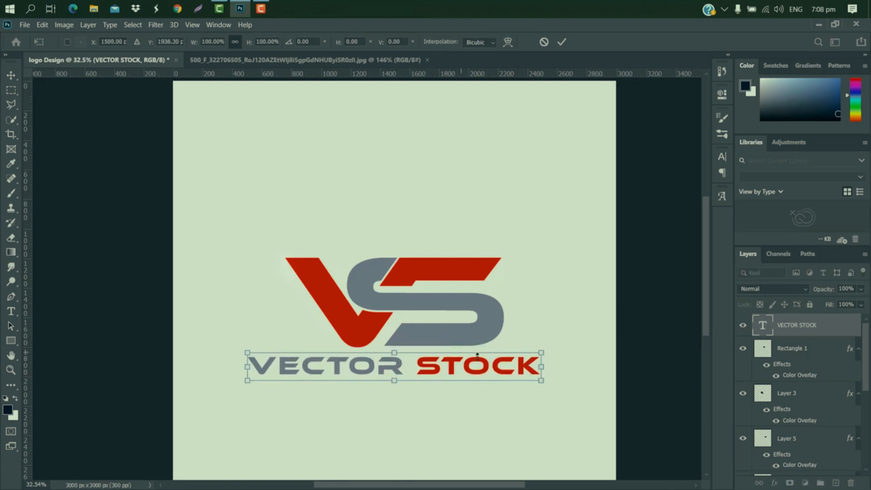
left_click_drag(541, 352, 564, 352)
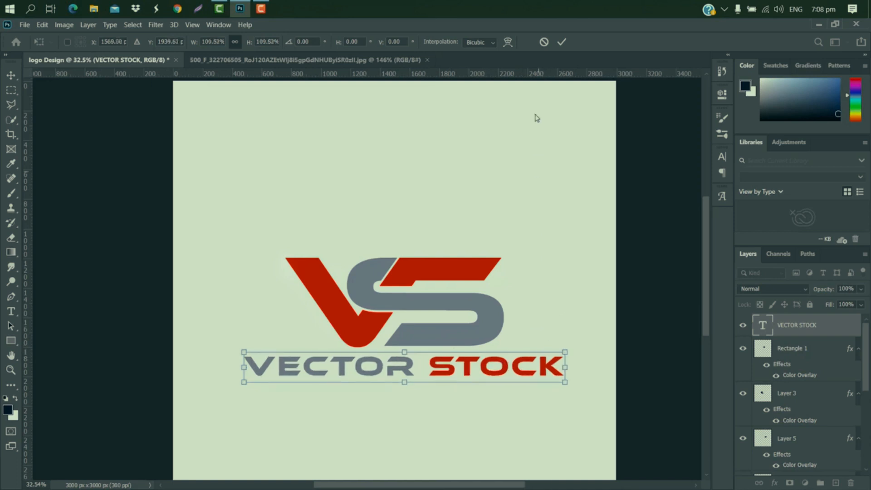
left_click(562, 42)
Add a separate text layer reading YOUR TAG GOES TO HERE below the VECTOR STOCK text.
key("t")
left_click(260, 399)
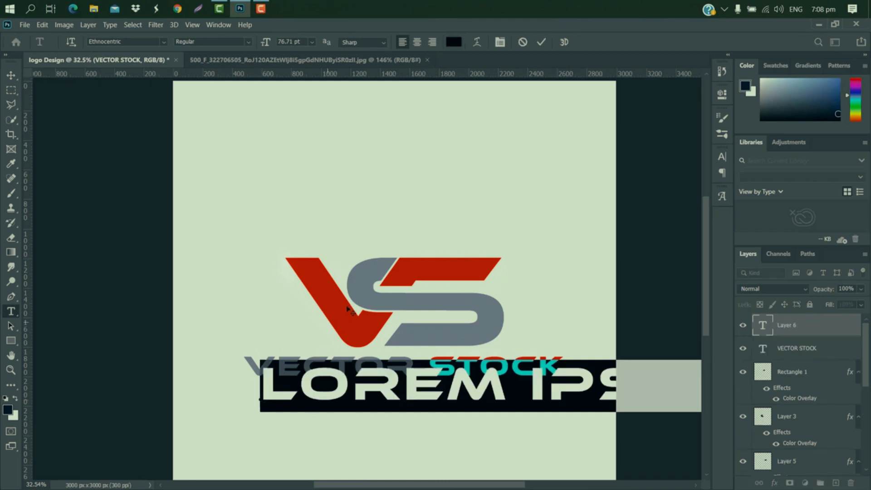
key("BackSpace")
type("YOUR")
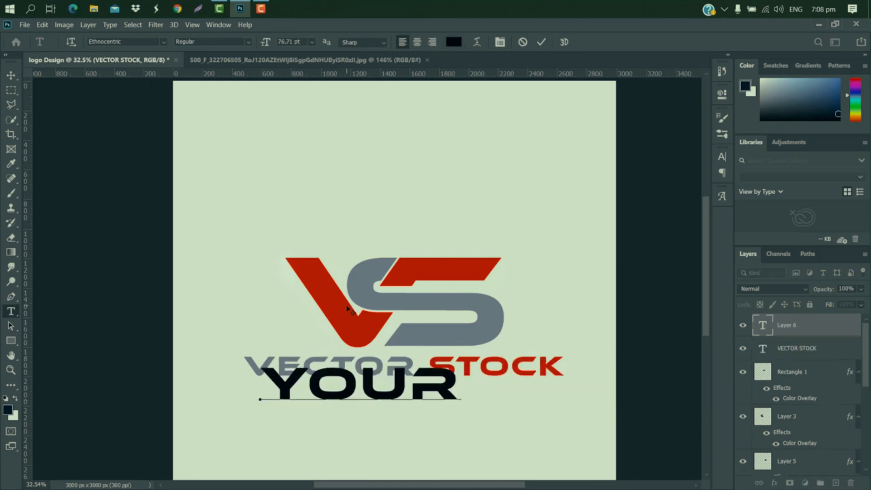
type(" TAG")
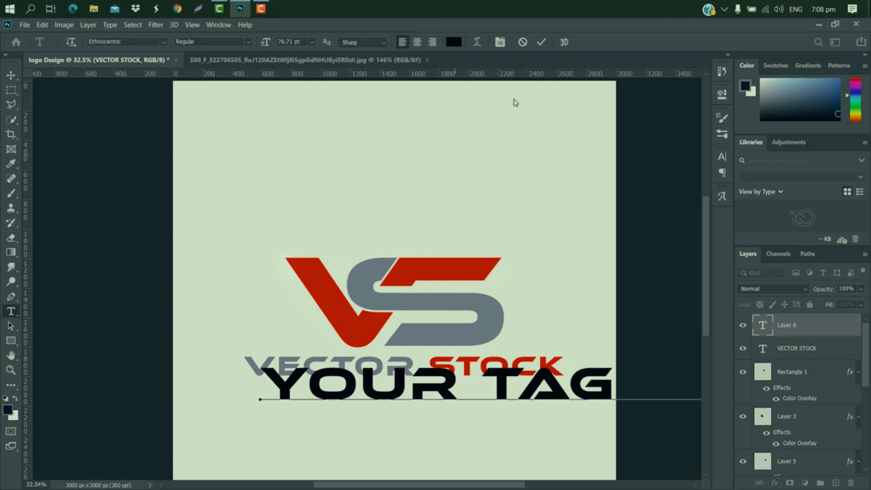
left_click(541, 42)
Shrink the tagline to about 22.4 pt and place it under the VECTOR STOCK text.
key("ctrl+t")
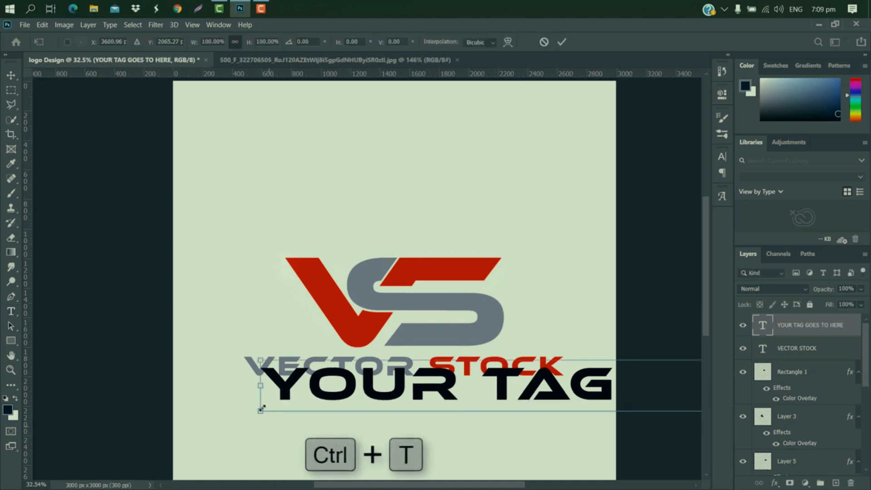
left_click_drag(259, 386, 589, 385)
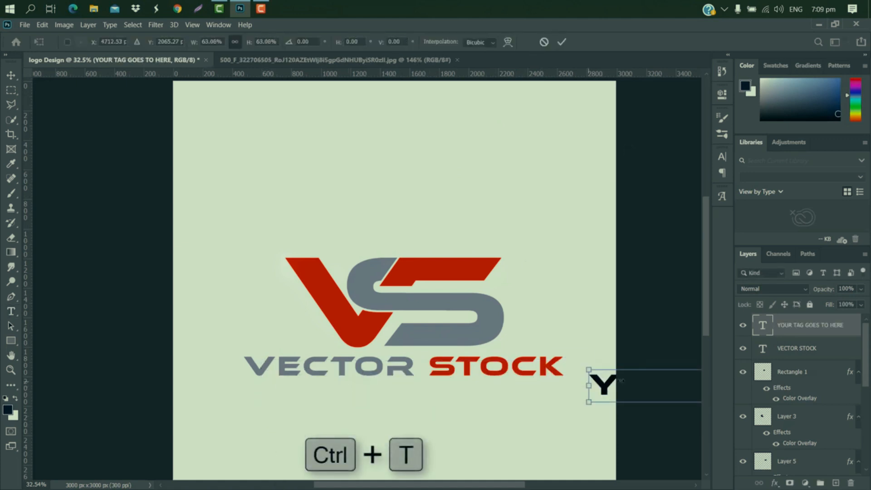
left_click_drag(643, 385, 380, 390)
left_click(561, 42)
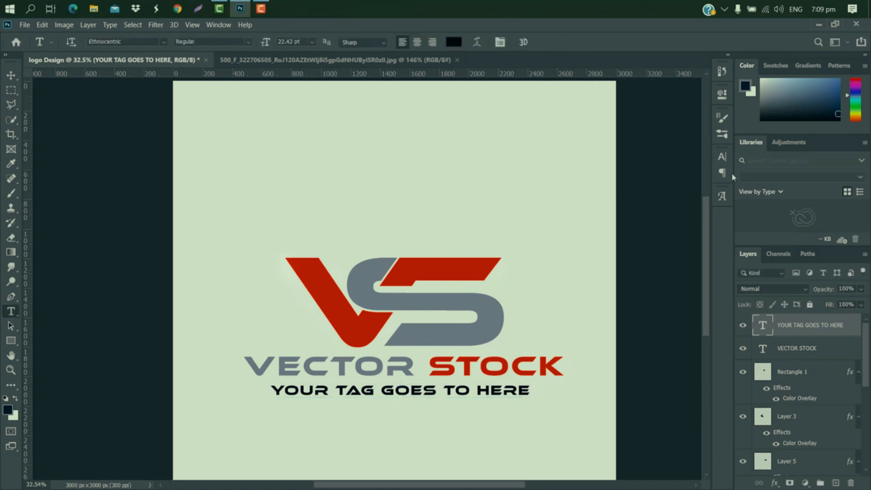
Change the tagline's font to Bahnschrift Regular and set its tracking to 200.
left_click(723, 157)
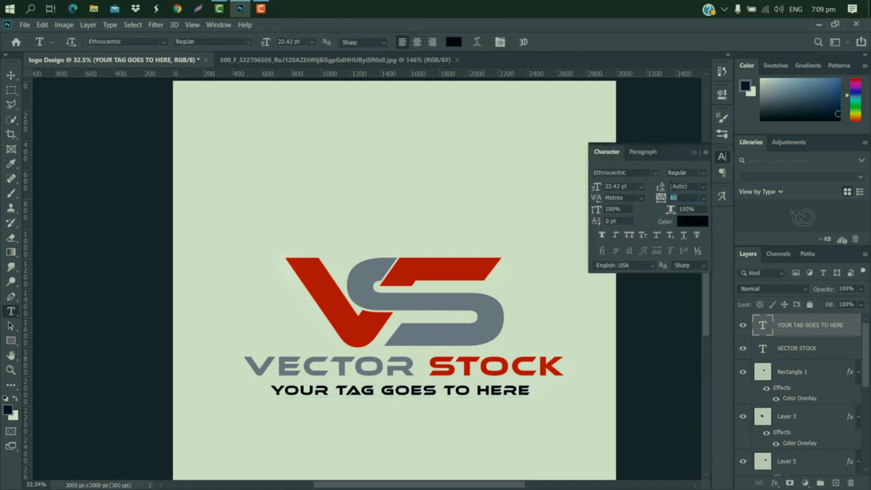
left_click(655, 173)
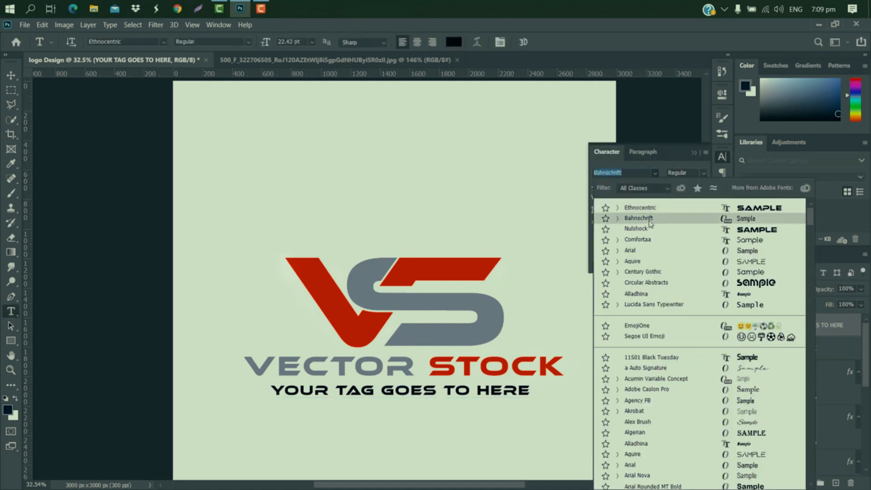
left_click(649, 219)
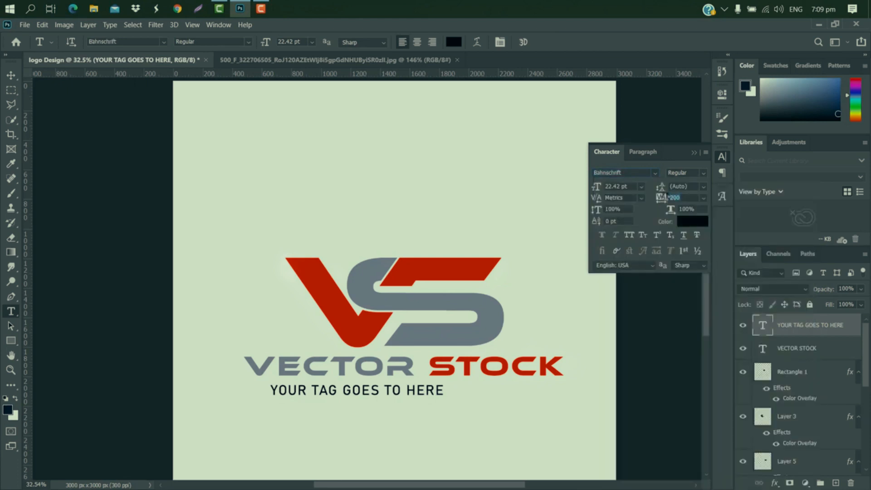
left_click_drag(660, 198, 687, 158)
left_click(693, 153)
Centre the tagline under VECTOR STOCK at X about 1575 px and nudge it up close to the name.
key("ctrl+t")
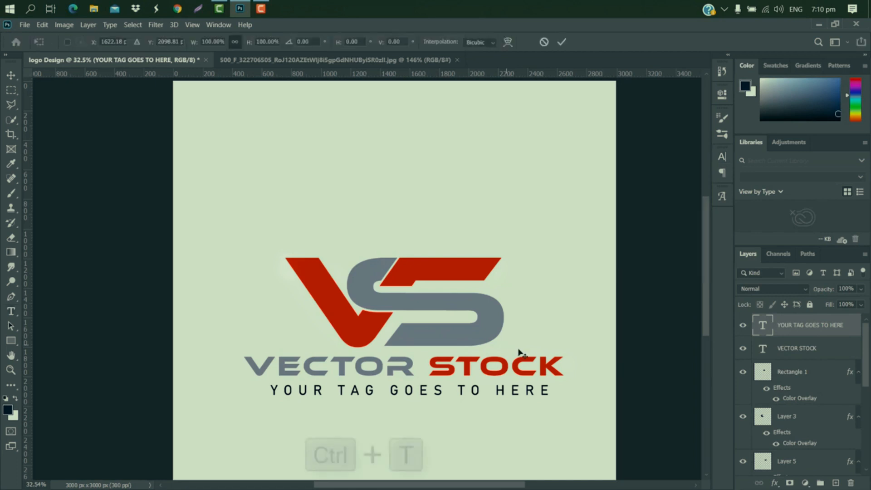
left_click_drag(528, 399, 520, 401)
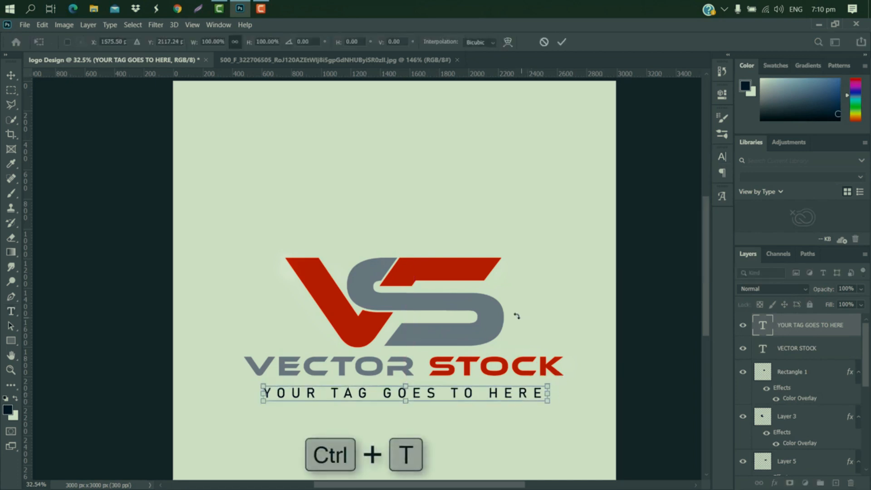
key("Up")
key("Up")
key("Up")
key("Up")
key("Up")
key("Up")
key("Up")
key("Up")
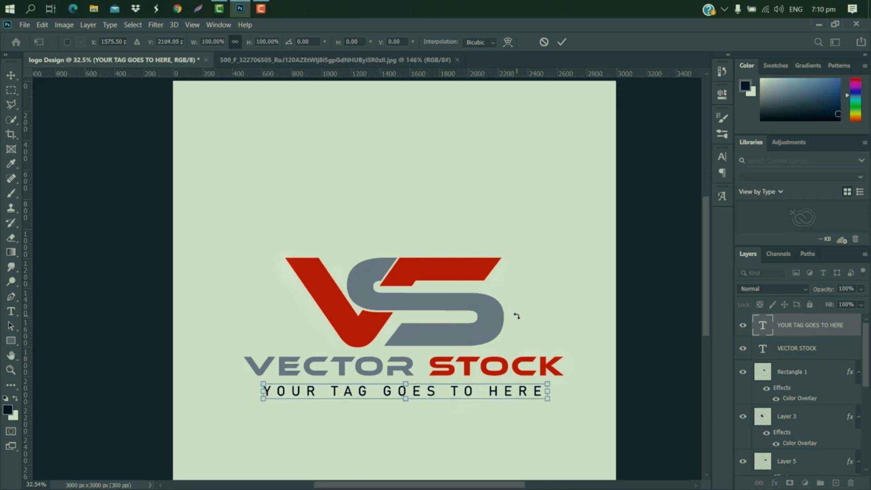
left_click(562, 42)
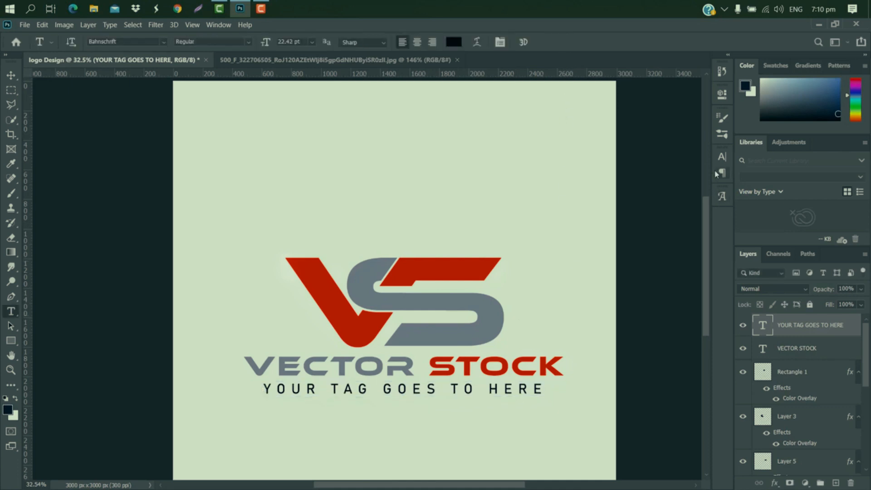
Set the font style of the YOUR TAG GOES TO HERE tagline to Bold.
left_click(721, 156)
left_click(703, 173)
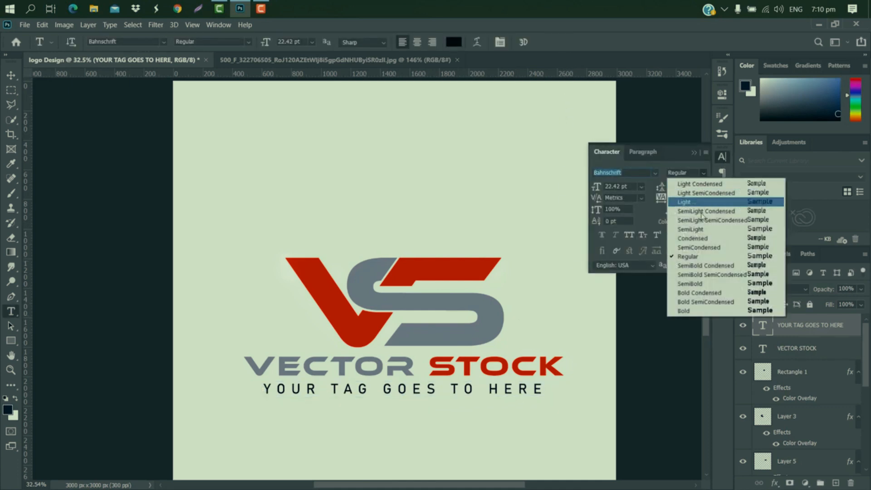
left_click(687, 311)
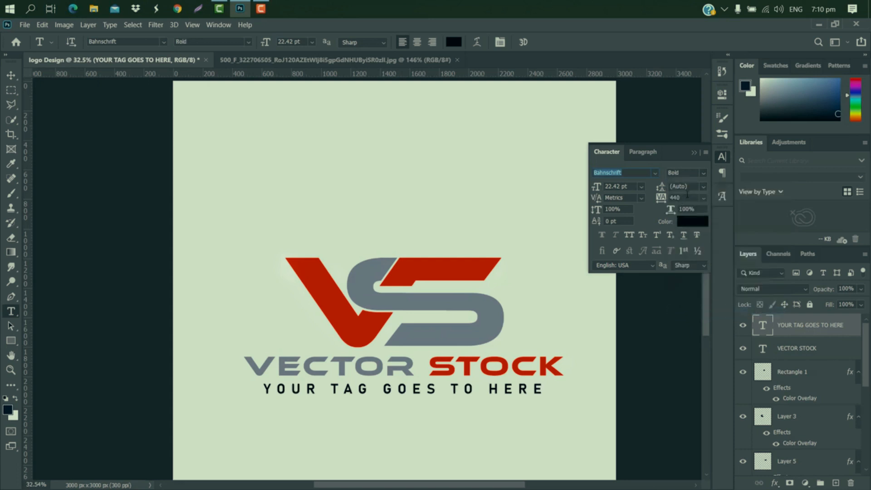
left_click(694, 154)
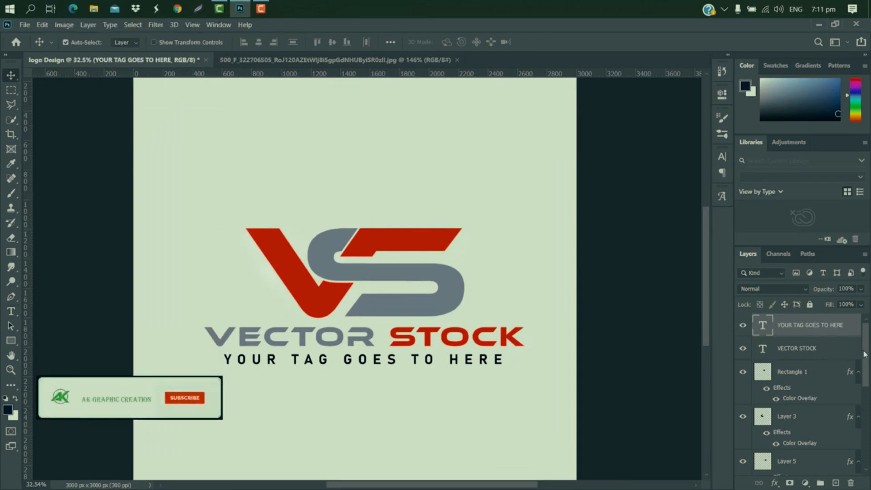
Unlock the Background layer of the logo design.
scroll(798, 395, "down", 2)
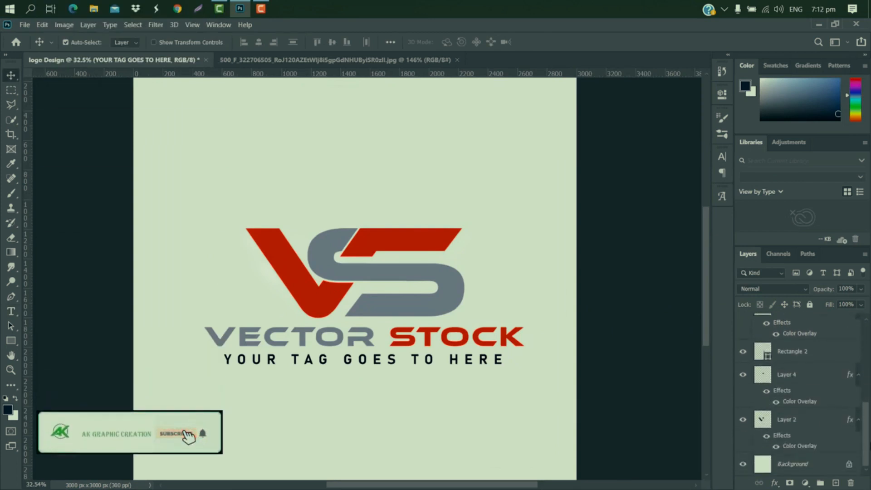
left_click(847, 465)
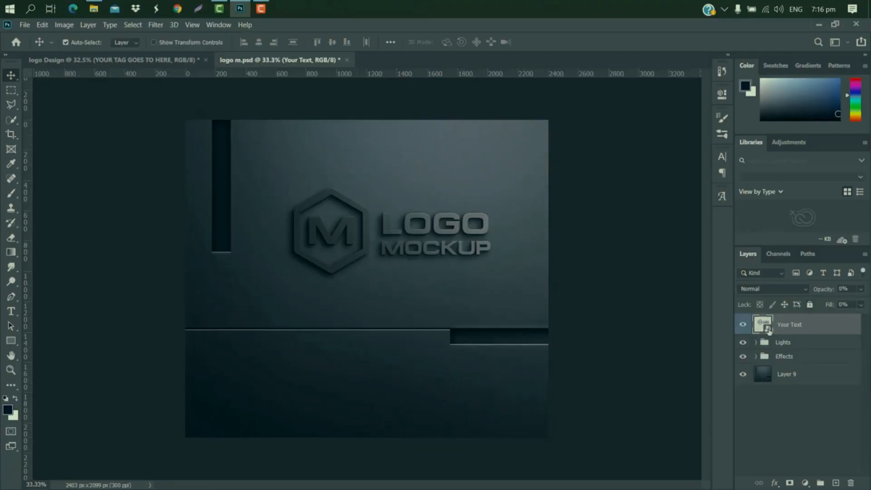
Open the Your Text smart object of logo m.psd and bring in a merged, background-free copy of the VS logo from the logo design document.
double_click(764, 324)
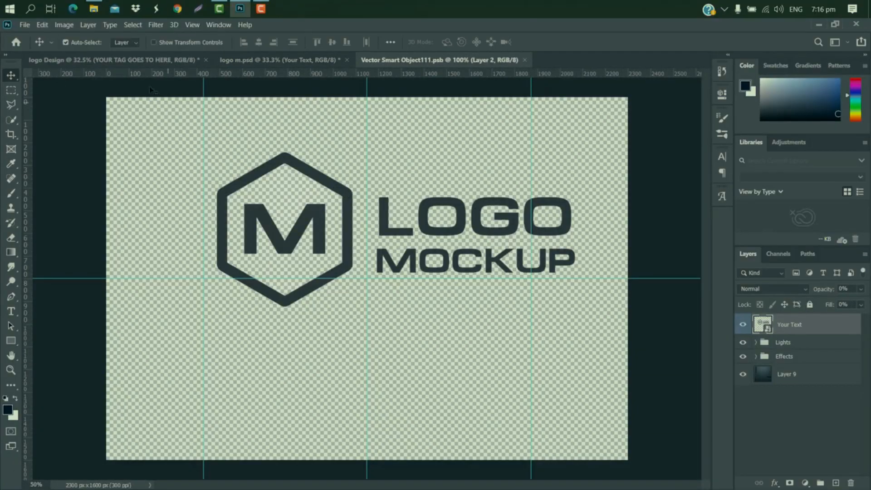
left_click(137, 61)
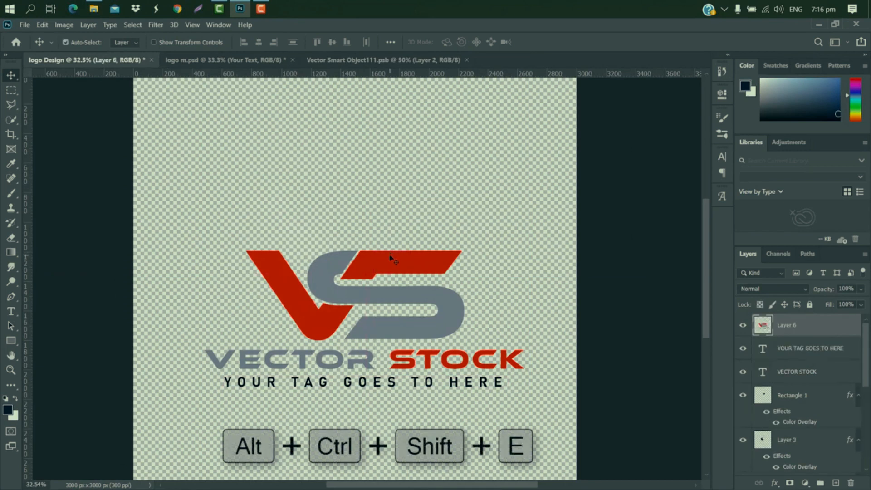
left_click_drag(390, 257, 330, 214)
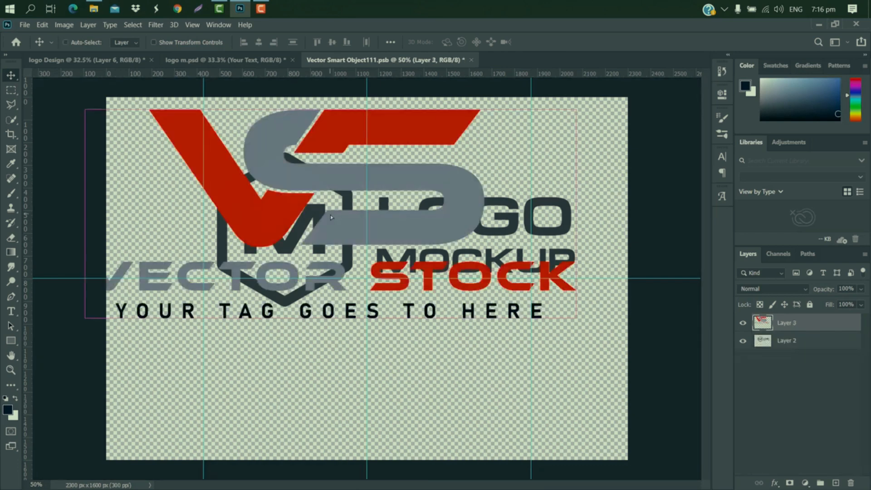
Scale the pasted VS logo to about 72.9% and position it over the placeholder logo at about X 1277.5 px, Y 580.7 px.
key("ctrl+t")
left_click_drag(85, 213, 229, 213)
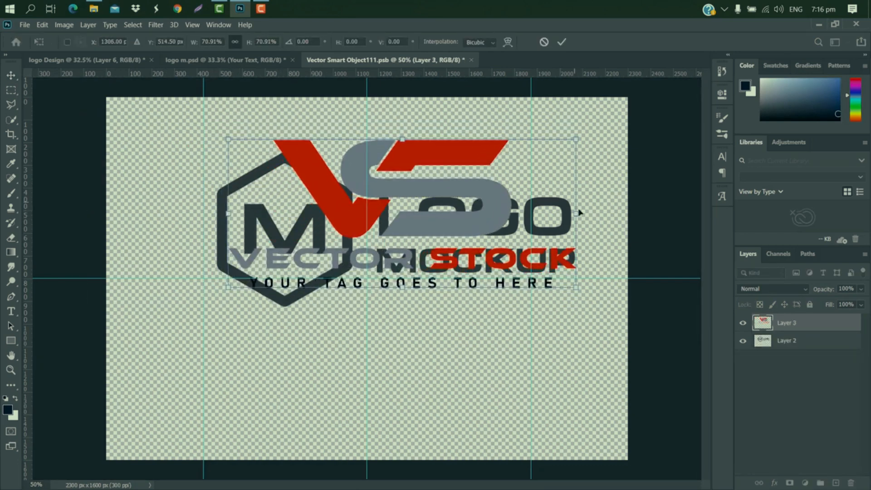
mouse_move(579, 214)
left_mouse_down()
mouse_move(582, 205)
mouse_move(575, 213)
left_mouse_up()
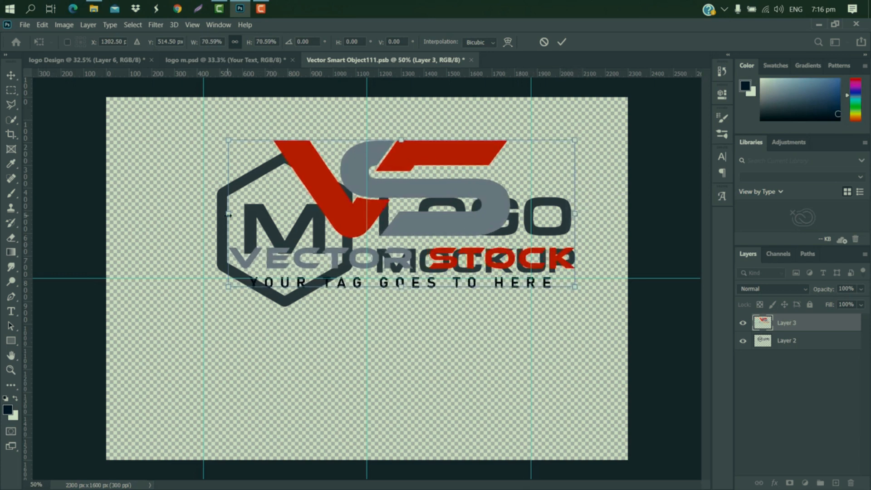
left_click_drag(229, 214, 217, 228)
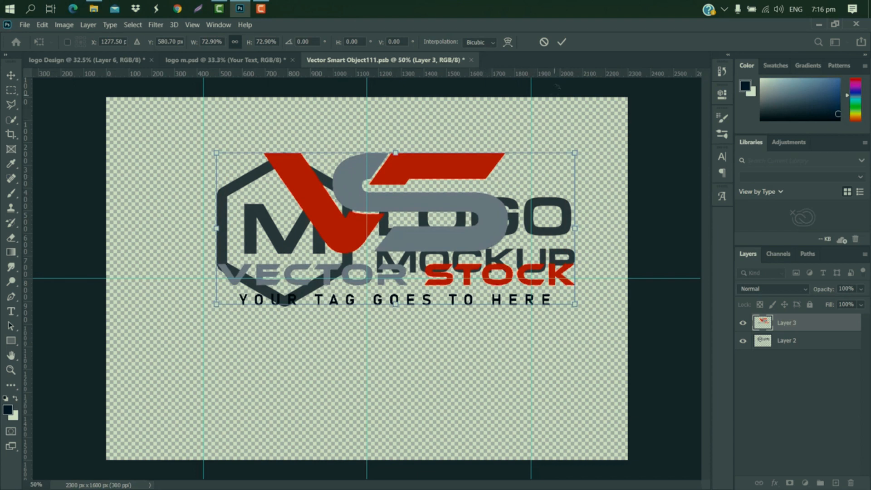
left_click(562, 42)
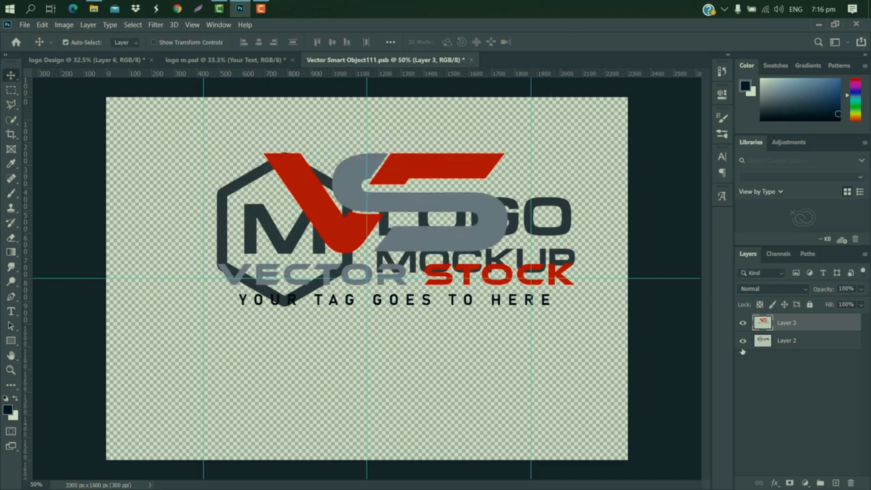
Hide the placeholder logo on Layer 2, then close the smart object and save its changes.
left_click(742, 341)
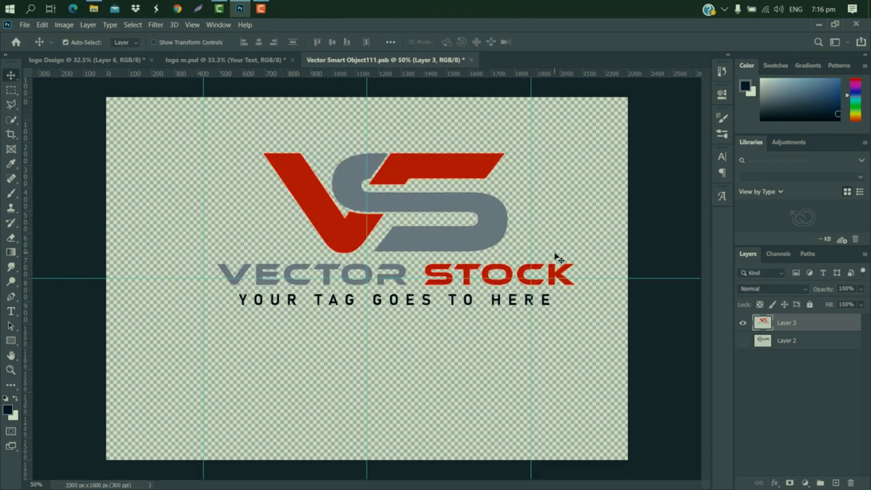
left_click(471, 59)
key("Return")
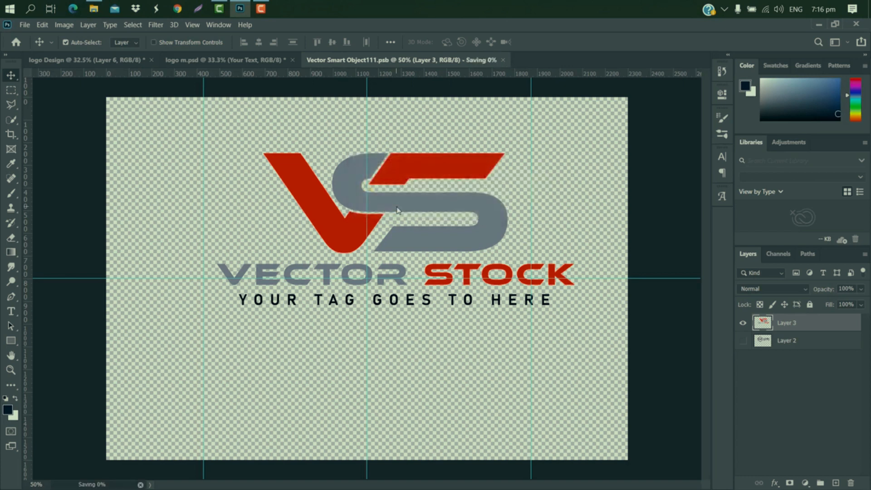